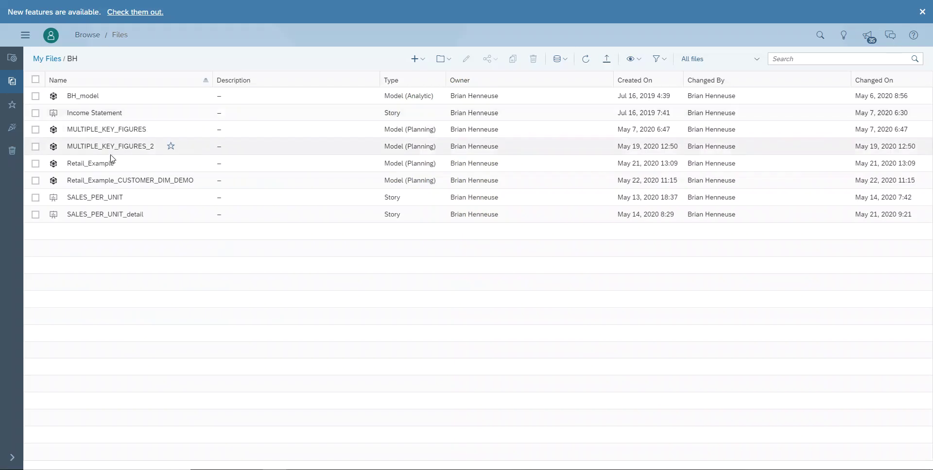
Step: Open the Retail_Example_CUSTOMER_DIM_DEMO model from the BH files folder
left_click(109, 183)
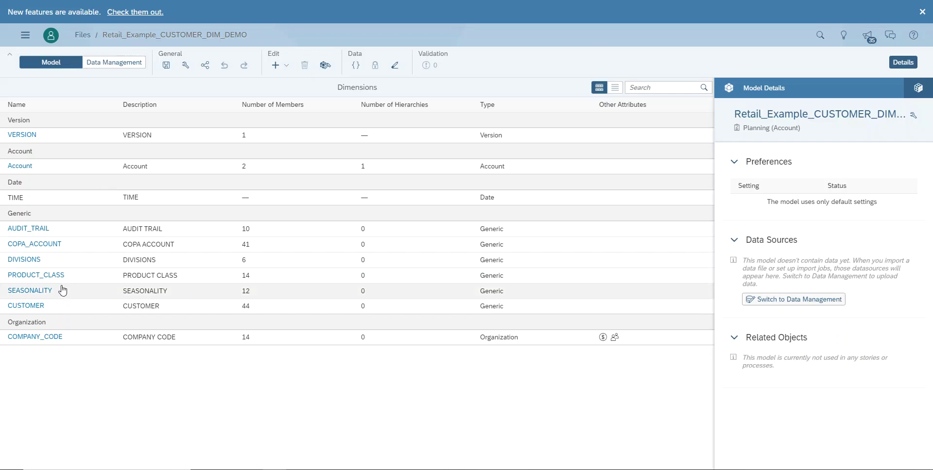
Step: Open the CUSTOMER dimension and bring its Hierarchies settings into view
left_click(25, 305)
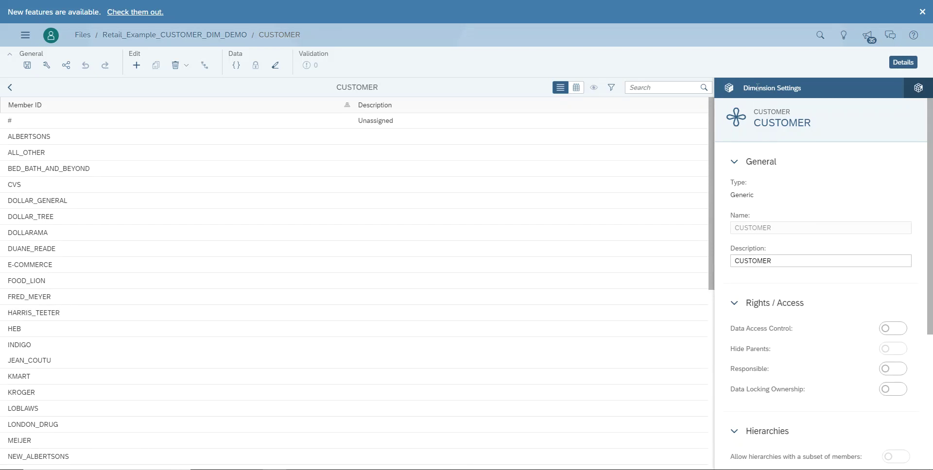
scroll(782, 197, "down", 3)
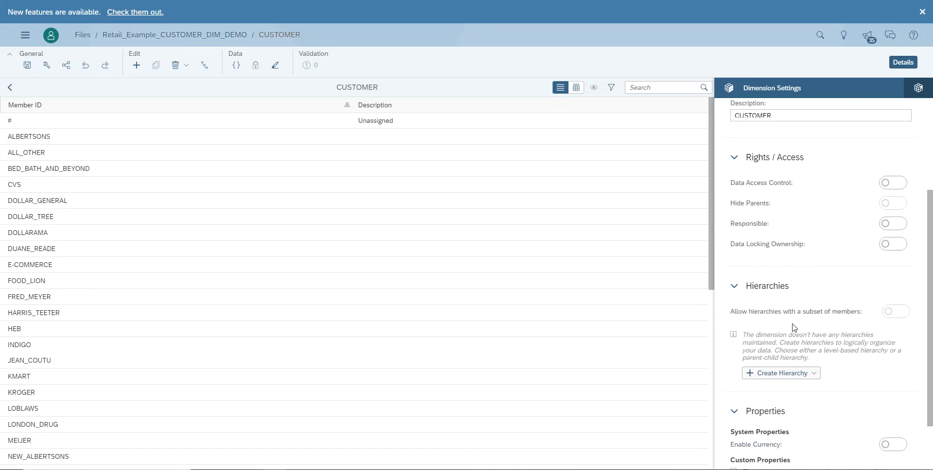
left_click(779, 374)
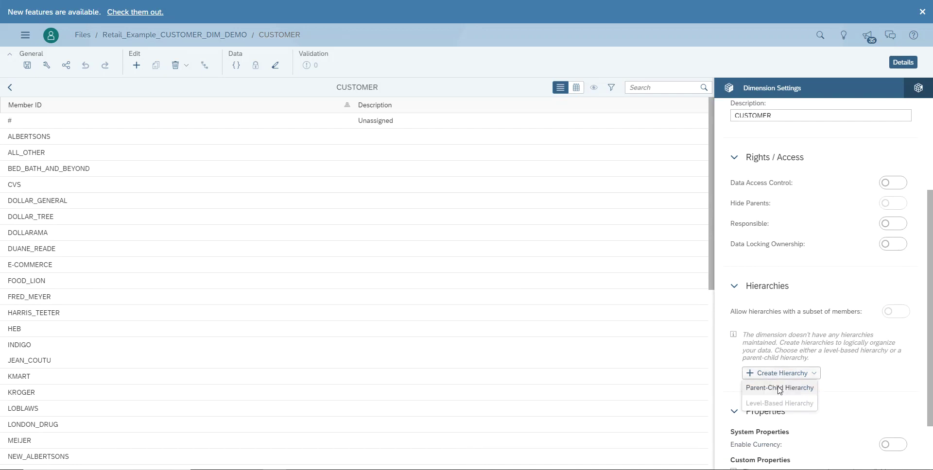
Step: Create a parent-child hierarchy with ID LOCATION and description Location
left_click(779, 388)
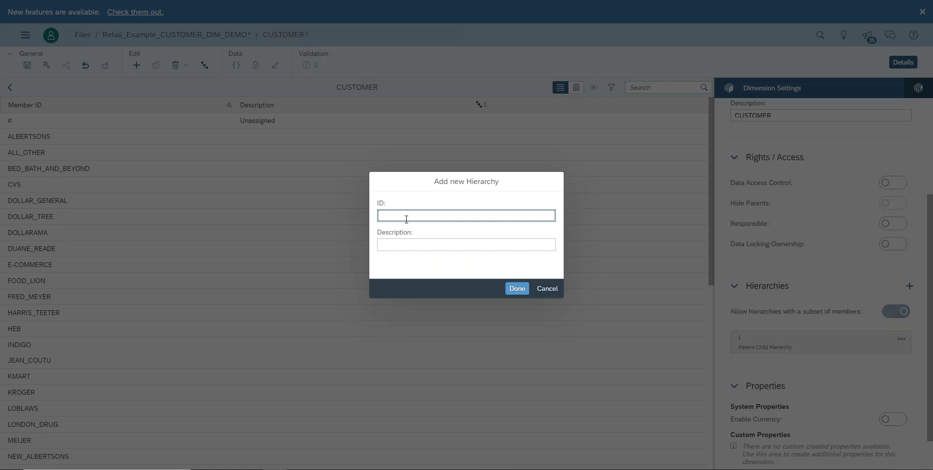
key("BackSpace")
type("LOCATION")
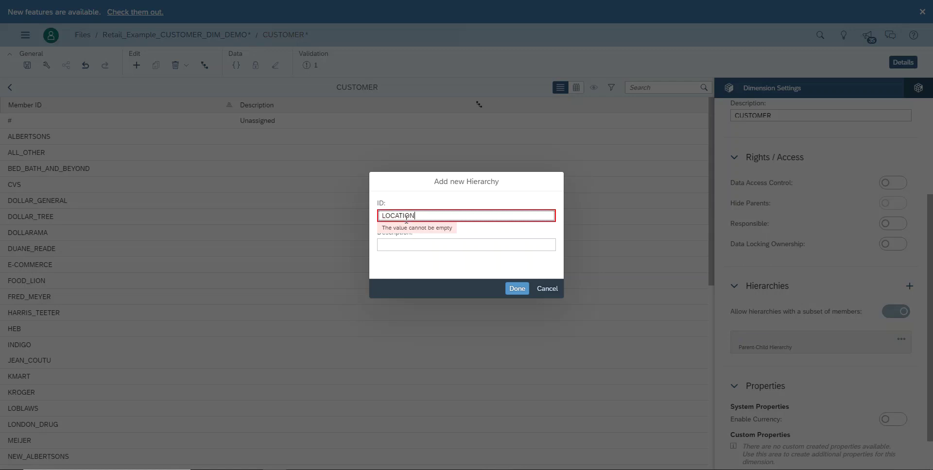
key("Tab")
type("Location")
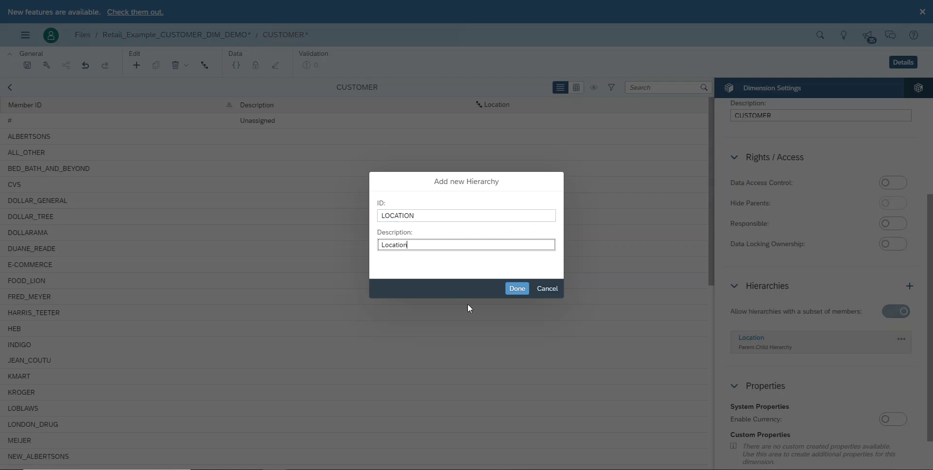
left_click(517, 289)
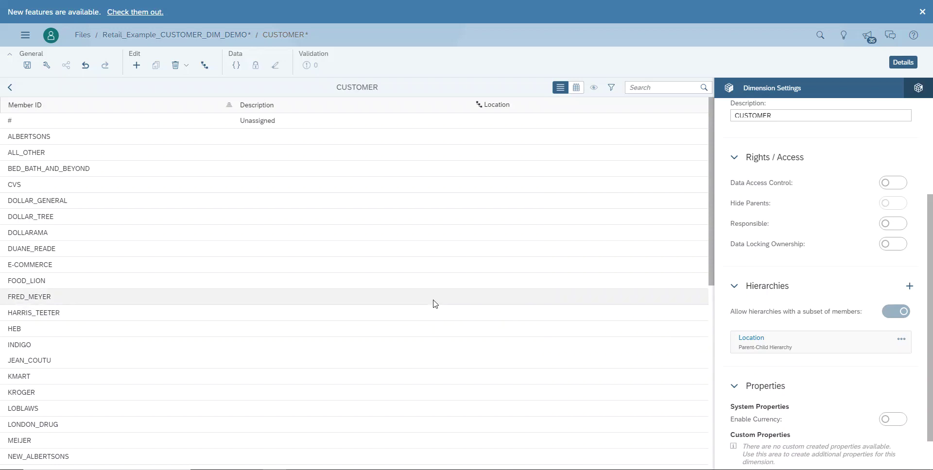
Step: Add members ALL_LOCATIONS ('All locations') and UNITED_STATES ('United States') to CUSTOMER
left_click(135, 66)
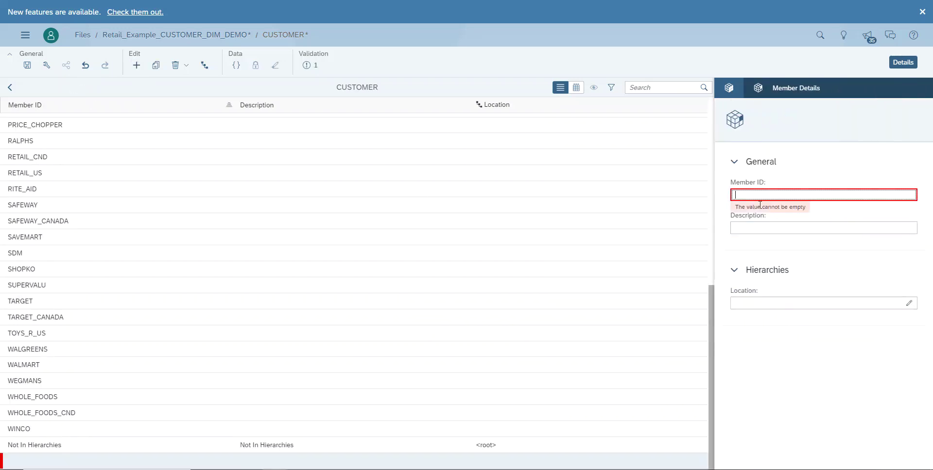
type("ALL")
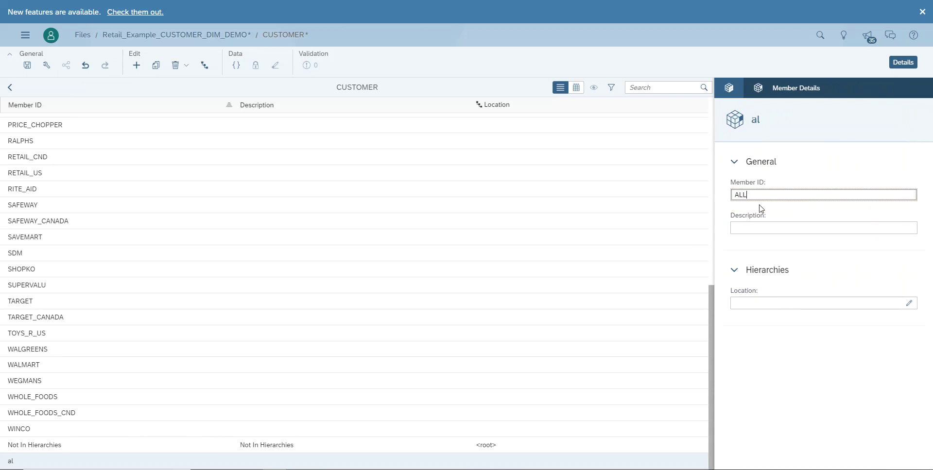
type("_LOCATIONS")
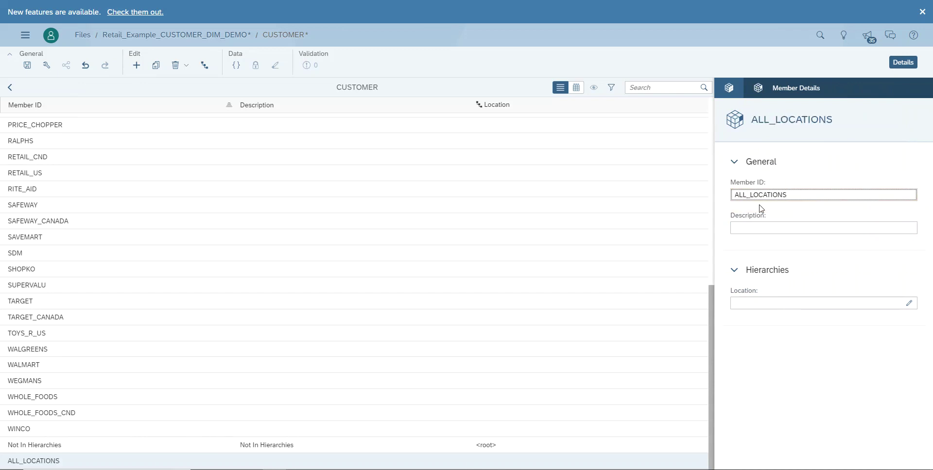
key("Tab")
type("All")
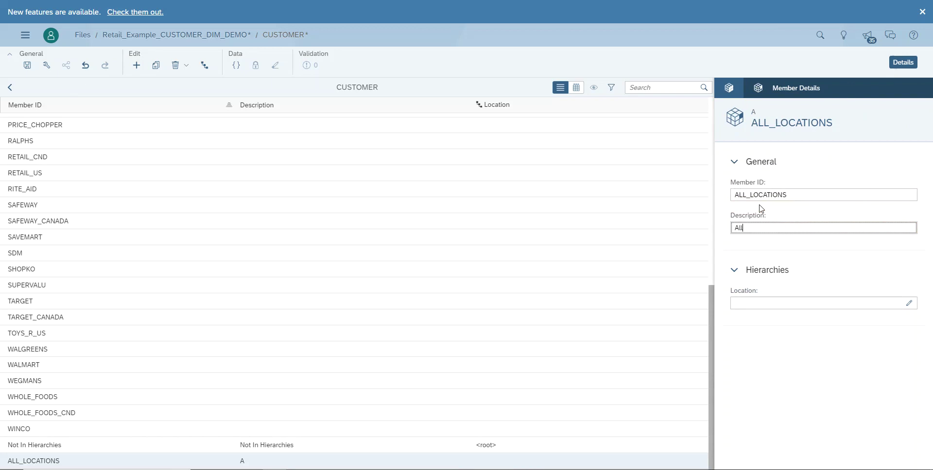
type(" locations")
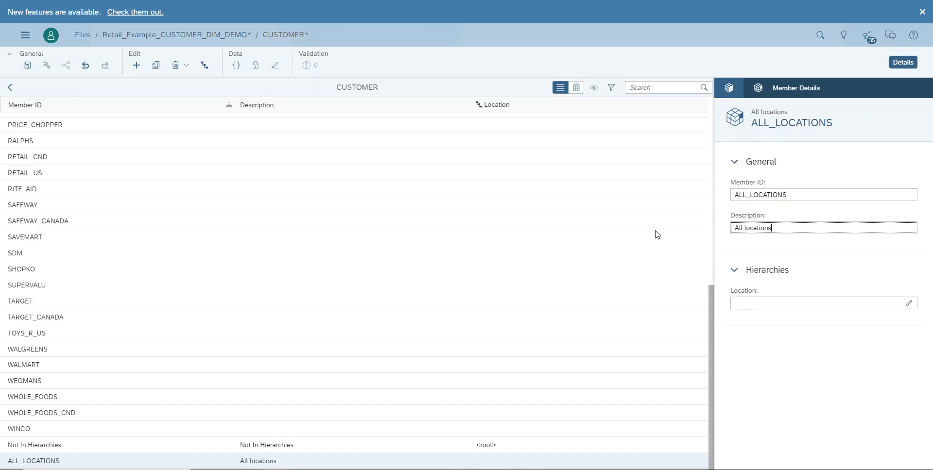
left_click(137, 65)
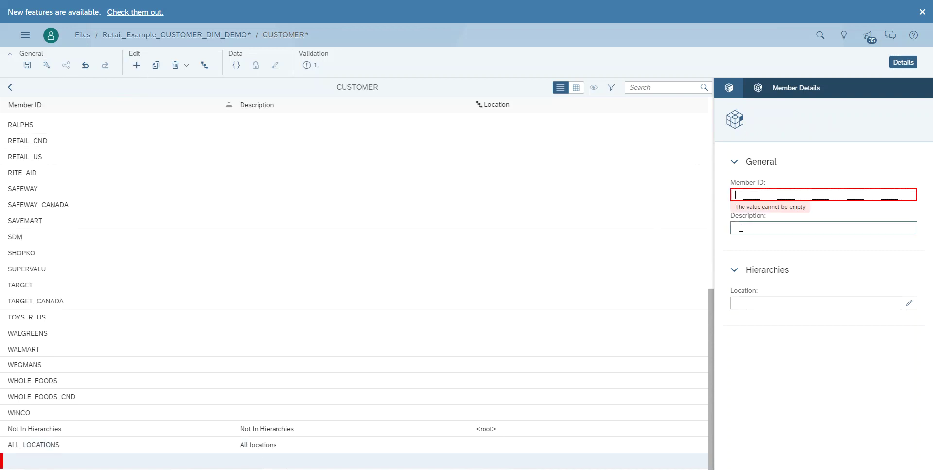
type("uni")
key("BackSpace")
key("BackSpace")
key("BackSpace")
type("UNI")
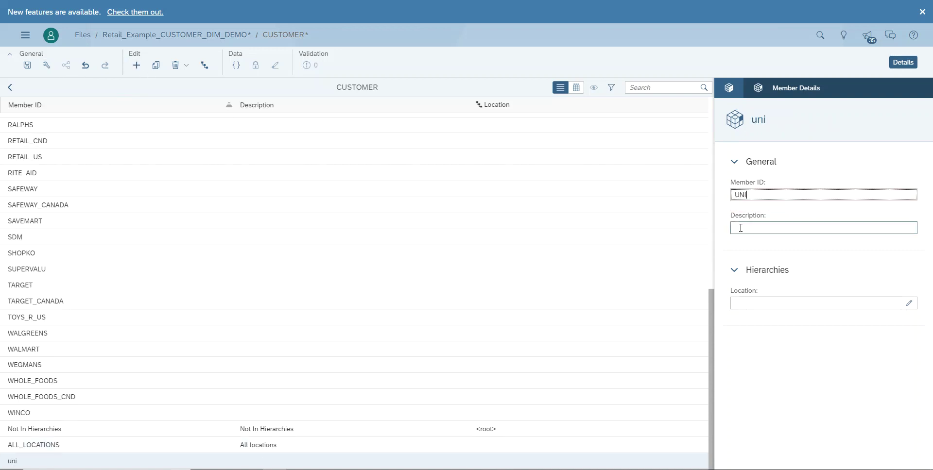
type("TED_STATE")
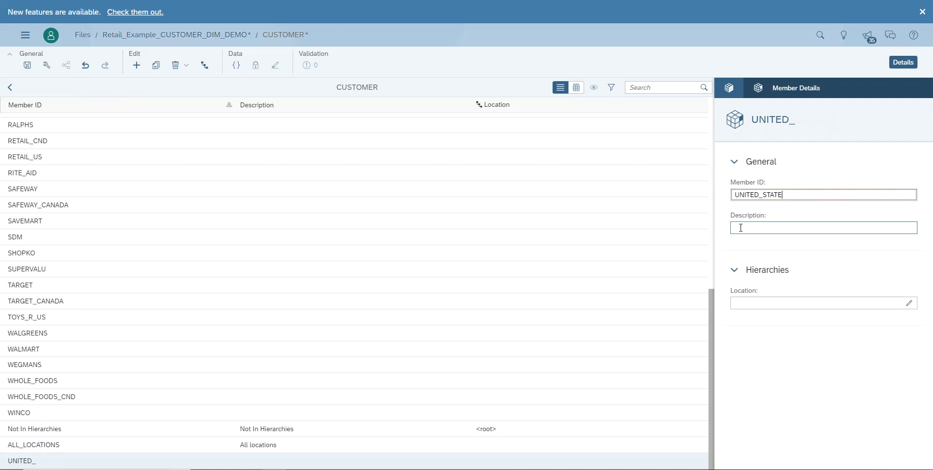
type("S")
left_click(740, 228)
type("United S")
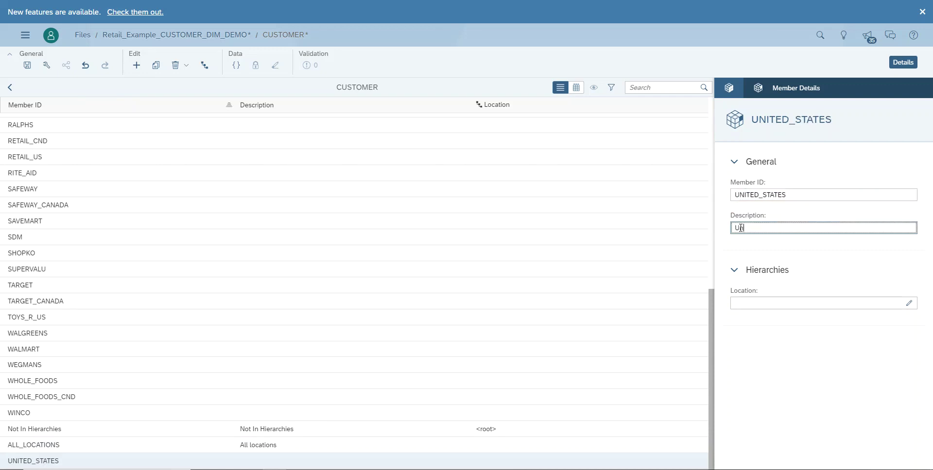
type("tates")
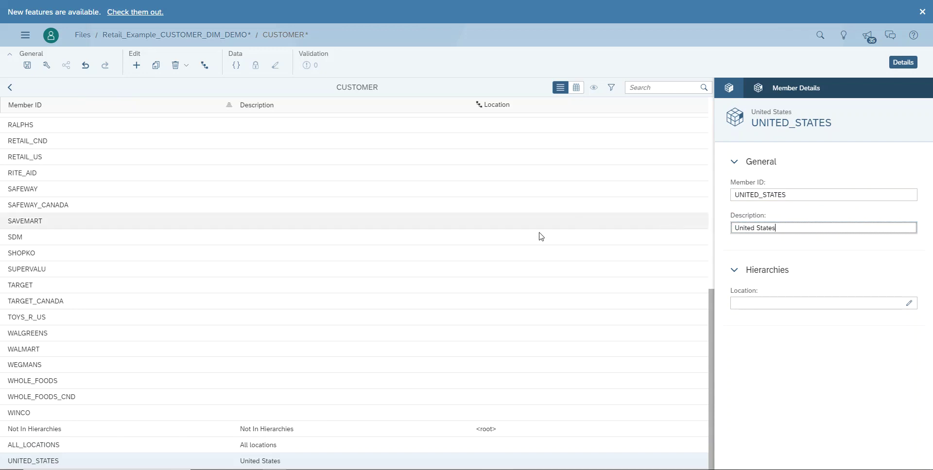
Step: Add member CANADA described 'Canada', then save the model
left_click(137, 65)
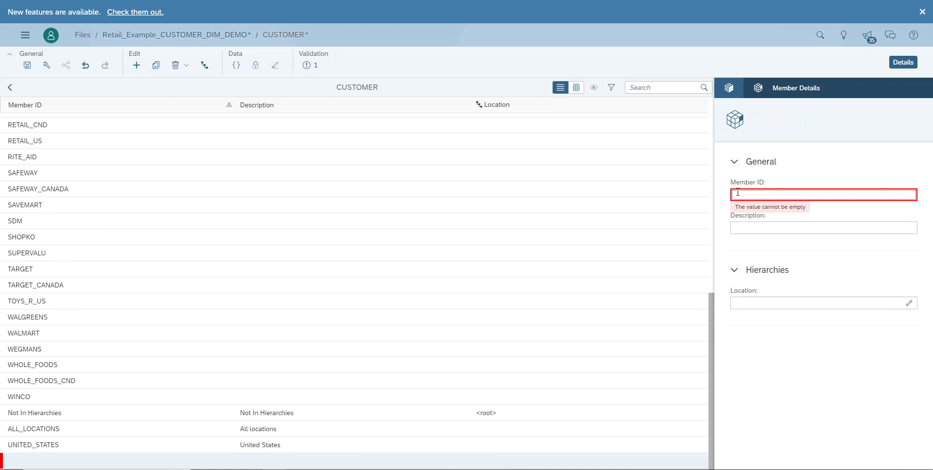
left_click(737, 193)
type("CANADA")
key("Tab")
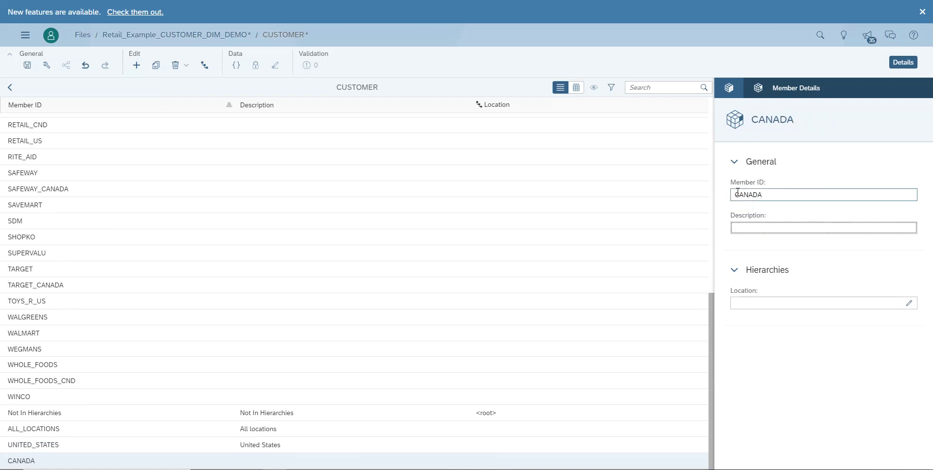
type("Canada")
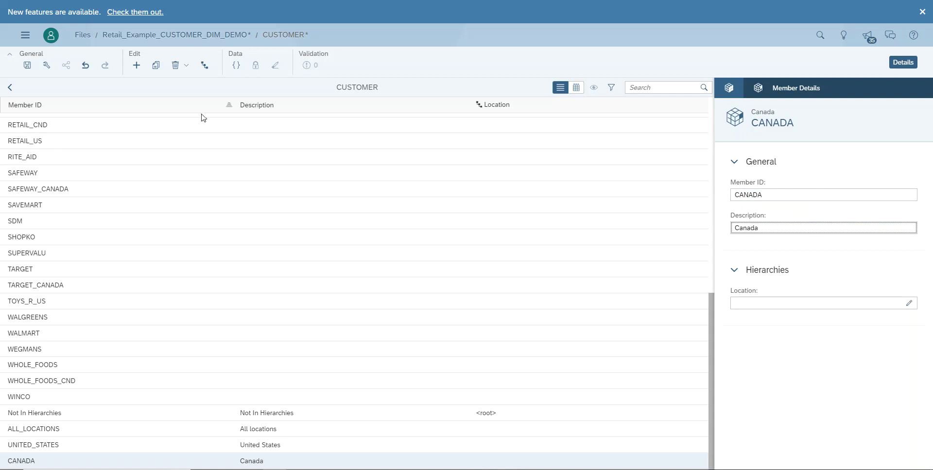
left_click(24, 68)
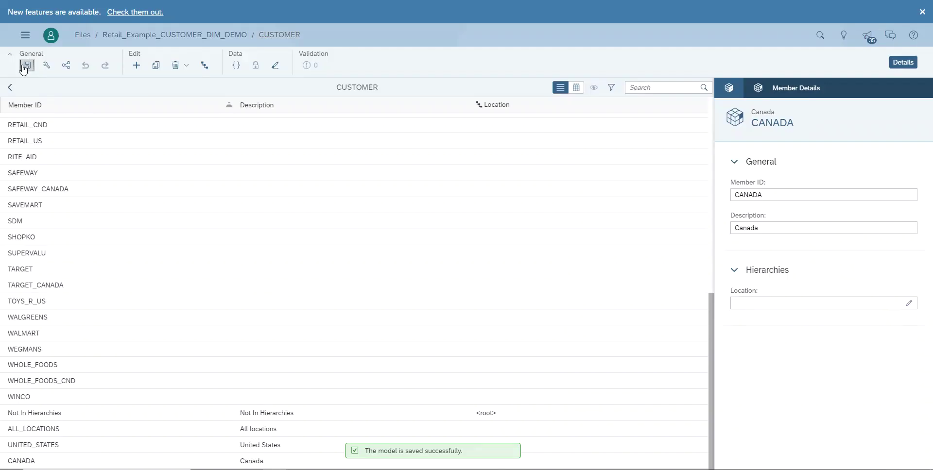
left_click(211, 70)
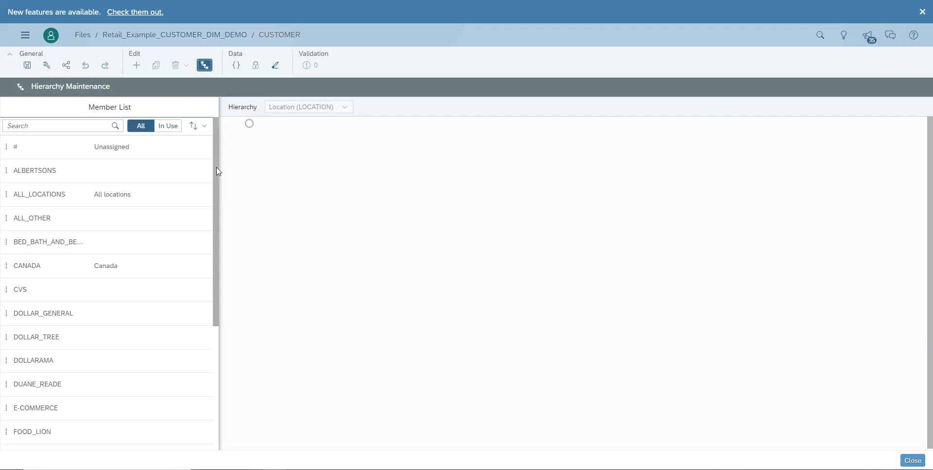
Step: Place ALL_LOCATIONS at the Location root with CANADA and UNITED_STATES beneath it
scroll(215, 174, "down", 1)
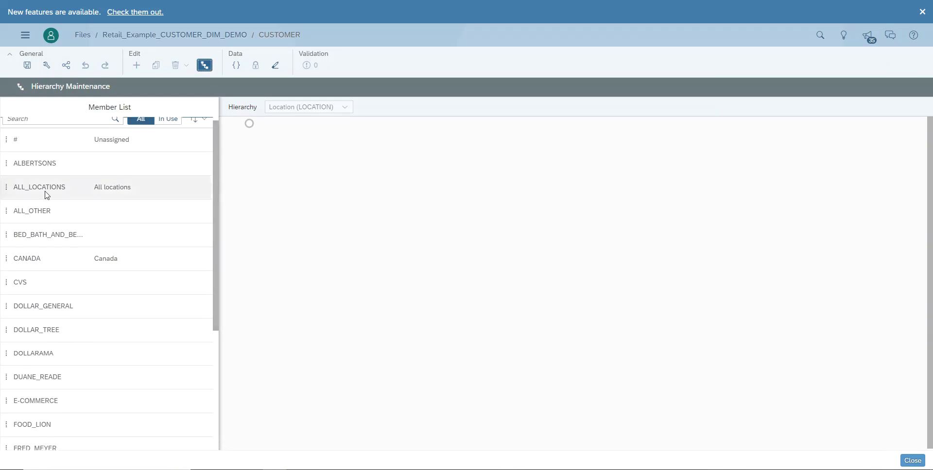
left_click_drag(36, 188, 291, 127)
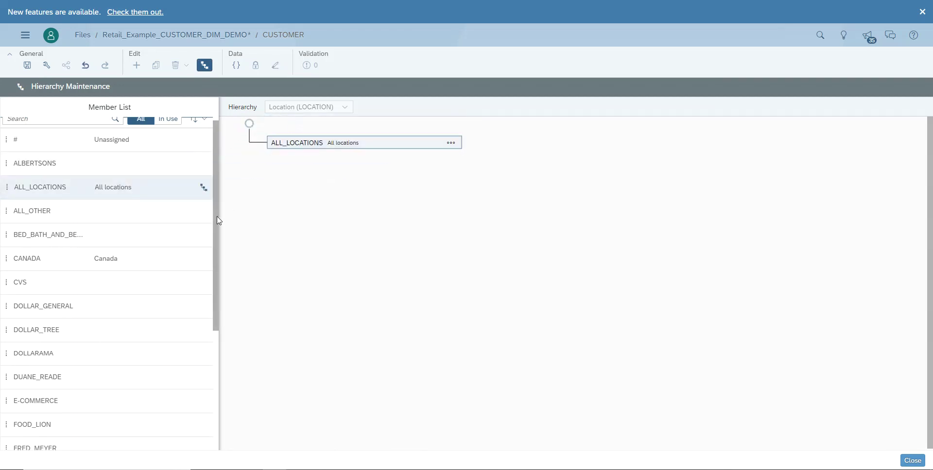
scroll(217, 233, "down", 1)
left_click_drag(217, 241, 220, 282)
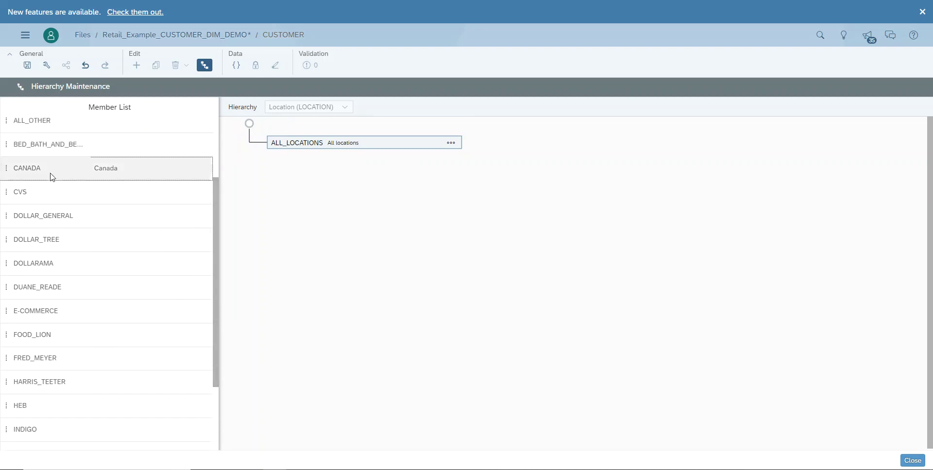
left_click_drag(52, 170, 320, 147)
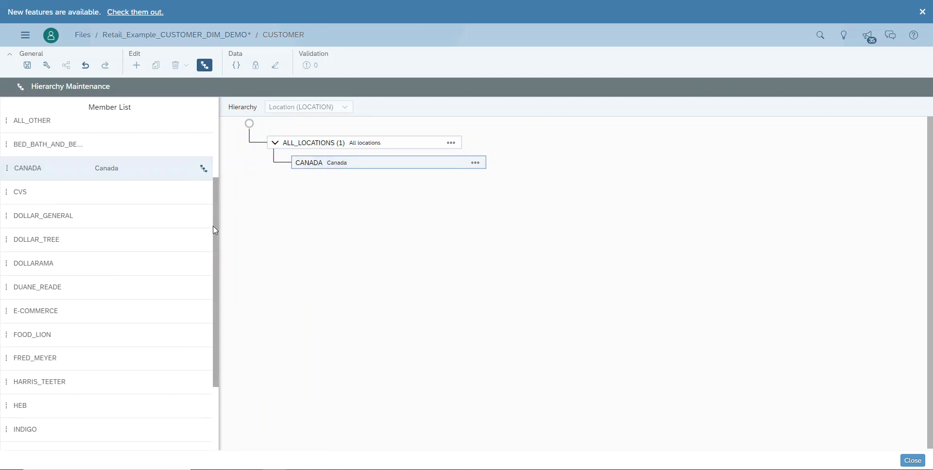
left_click_drag(214, 228, 217, 304)
left_click(114, 426)
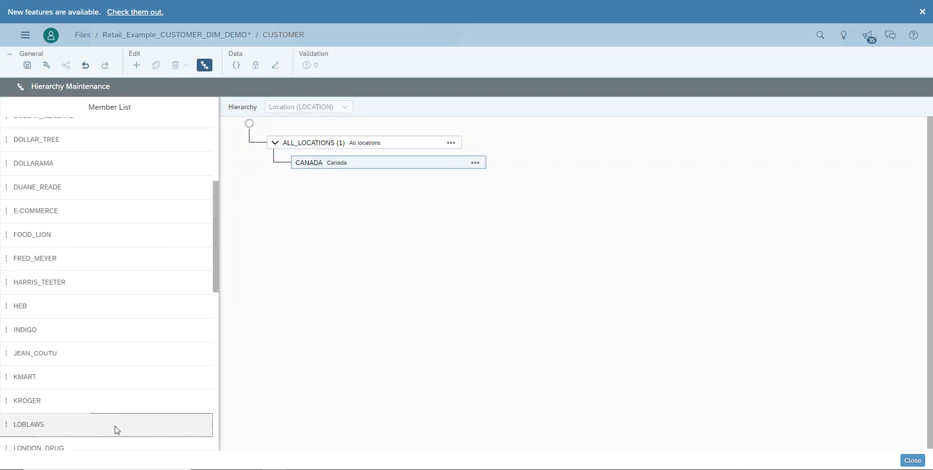
scroll(115, 388, "down", 4)
left_click(115, 419)
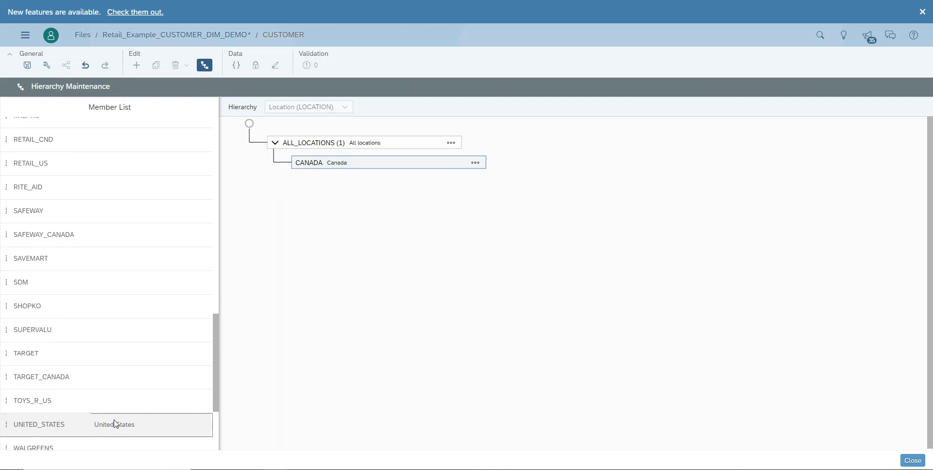
left_click_drag(90, 298, 329, 145)
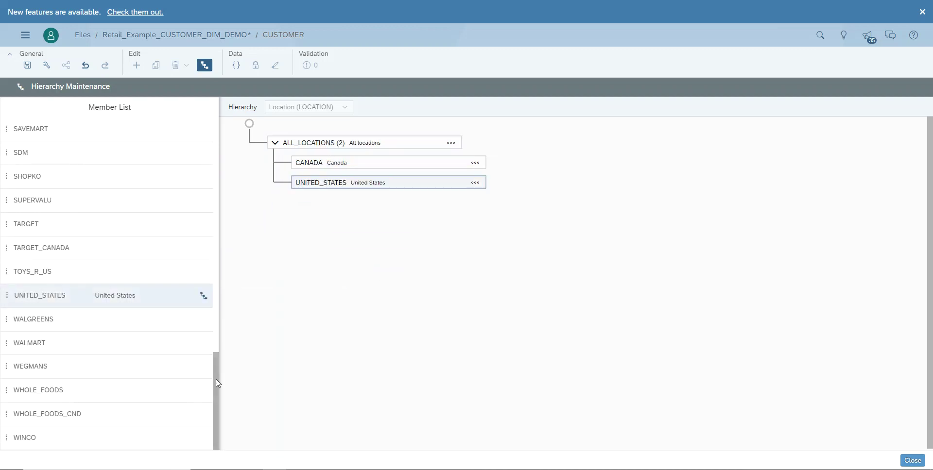
left_click_drag(216, 379, 226, 337)
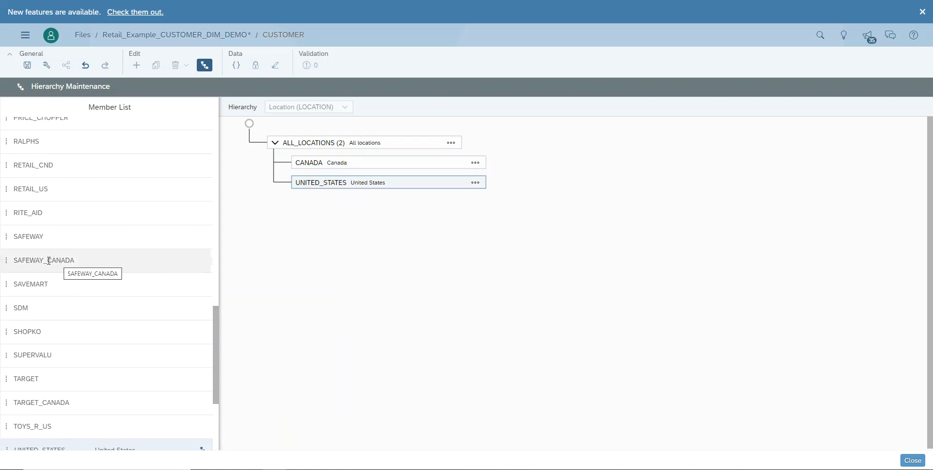
Step: Put SAFEWAY_CANADA and RETAIL_CND under CANADA, SAFEWAY under UNITED_STATES, then save
left_click_drag(48, 261, 351, 167)
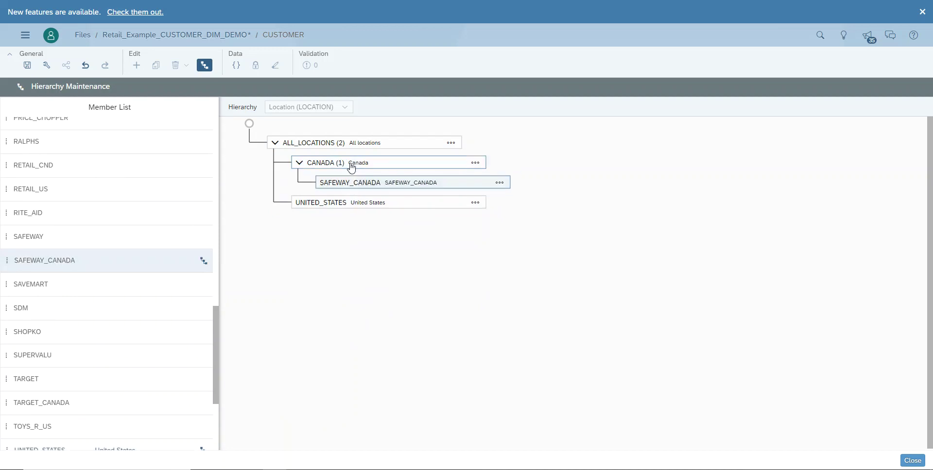
left_click(165, 243)
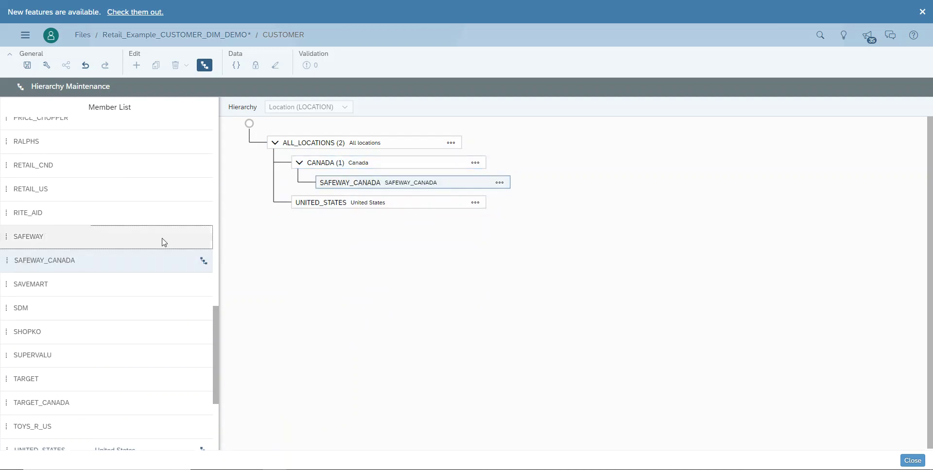
left_click_drag(164, 243, 350, 211)
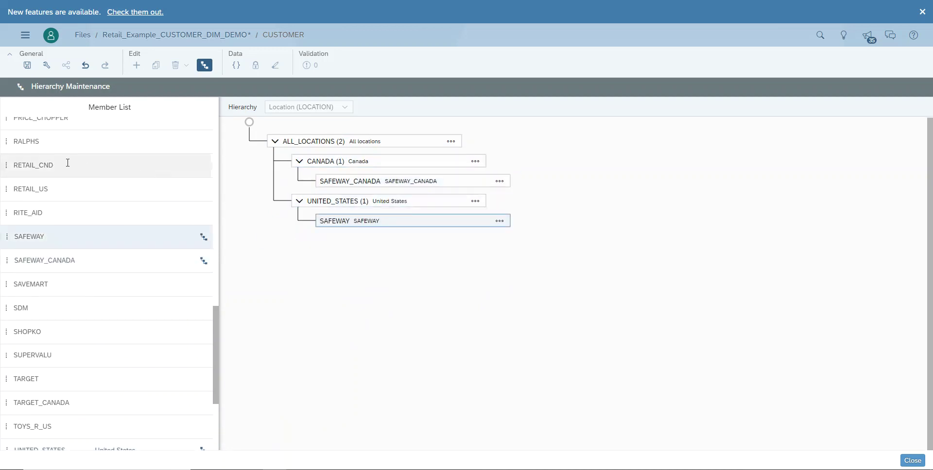
left_click_drag(68, 163, 340, 168)
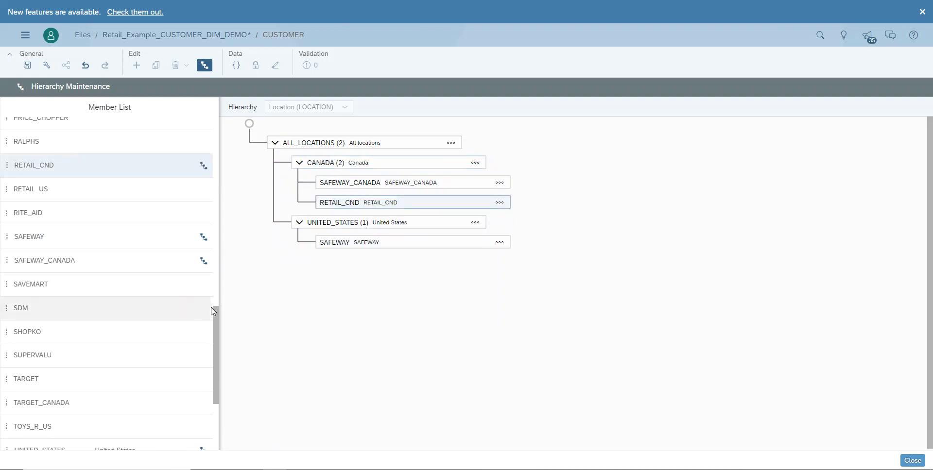
left_click_drag(218, 308, 222, 280)
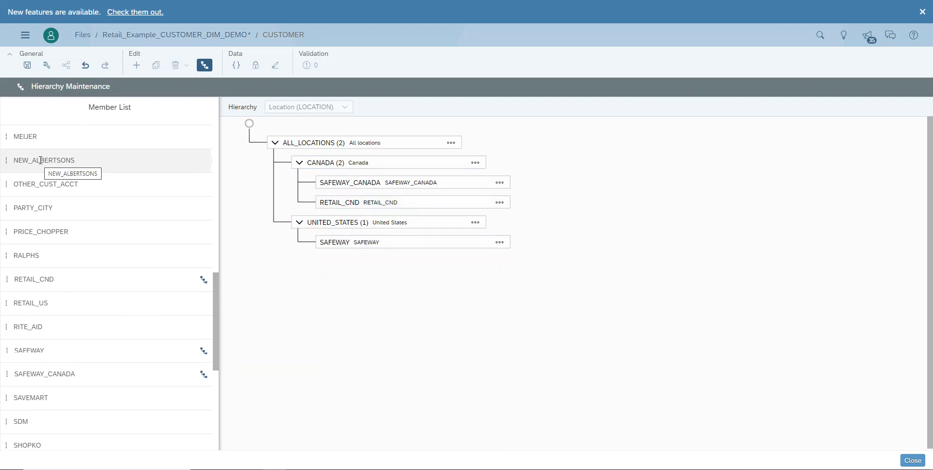
left_click_drag(41, 160, 356, 228)
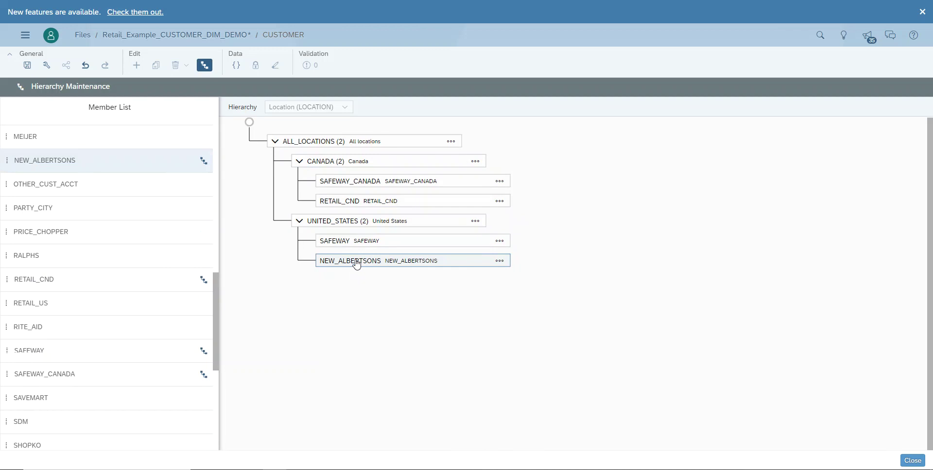
left_click_drag(356, 264, 81, 274)
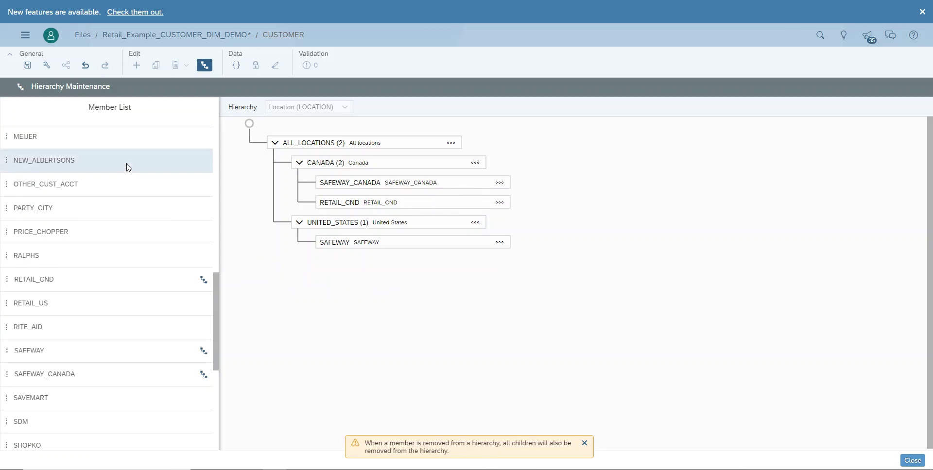
left_click(27, 68)
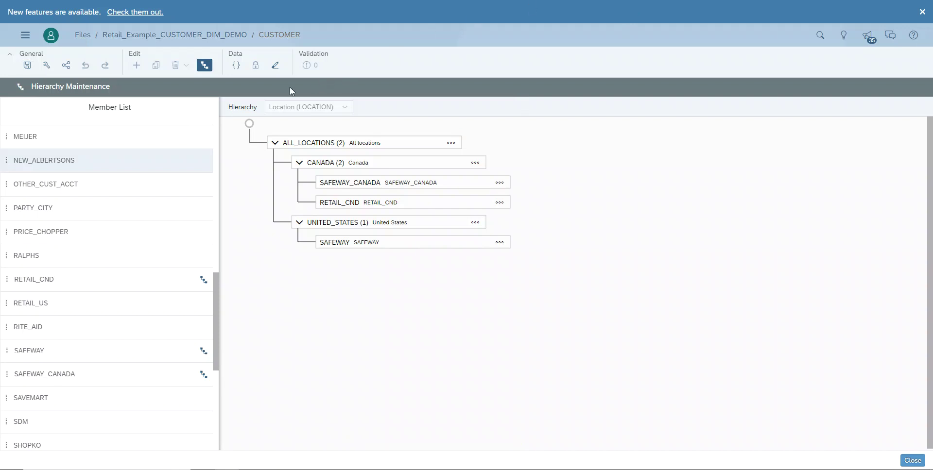
Step: From Dimension Settings, create hierarchy CUSTOMER_TYPE described 'Customer Type'
left_click(209, 70)
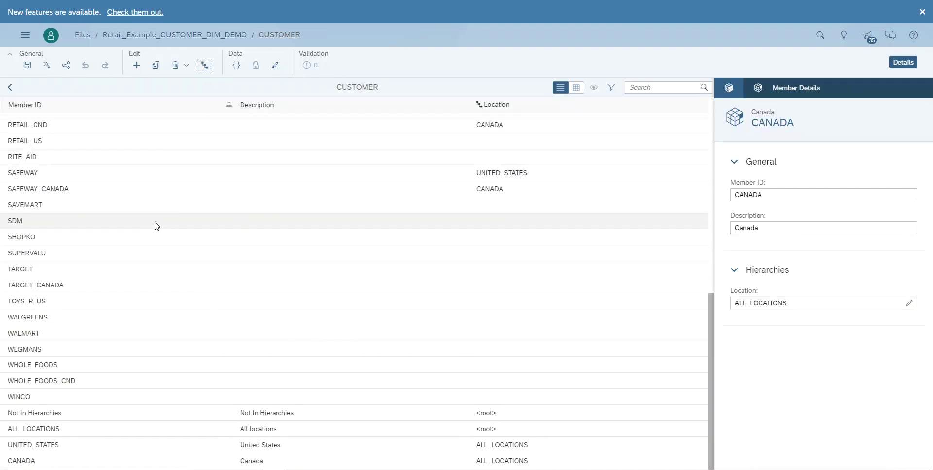
left_click(741, 92)
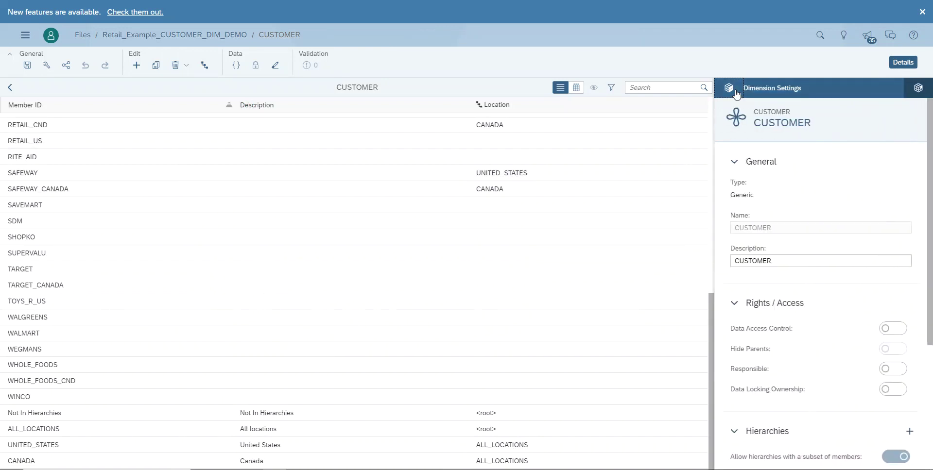
scroll(834, 255, "down", 4)
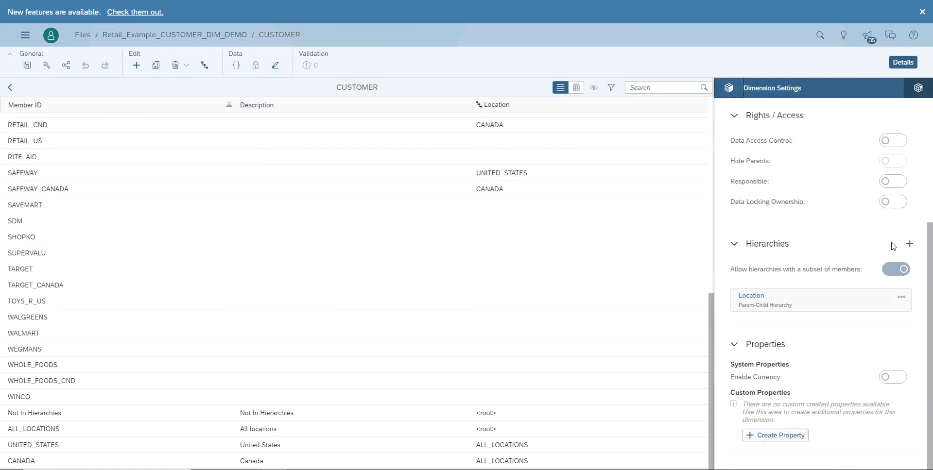
left_click(909, 245)
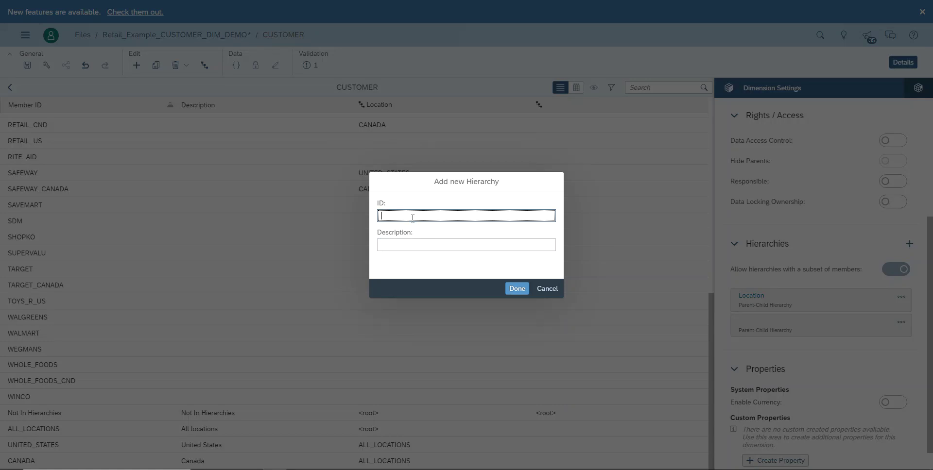
type("CUSTOMER_TYPE")
key("Tab")
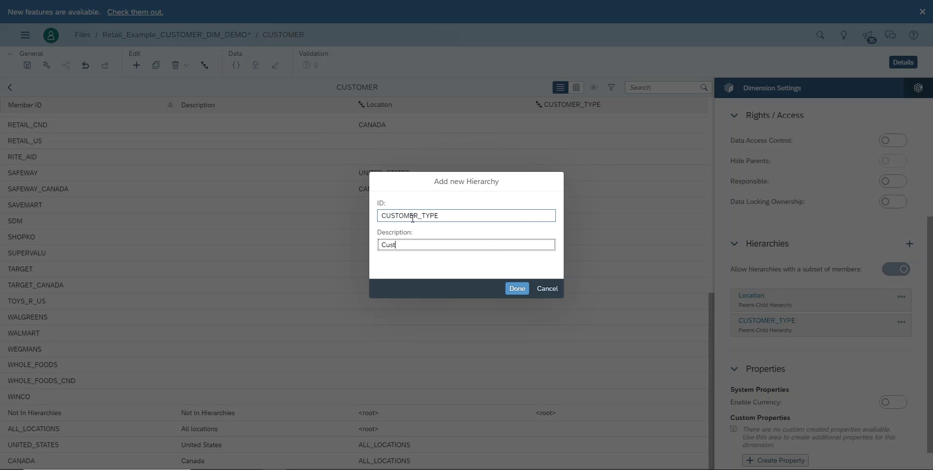
type("Customer Type")
left_click(517, 289)
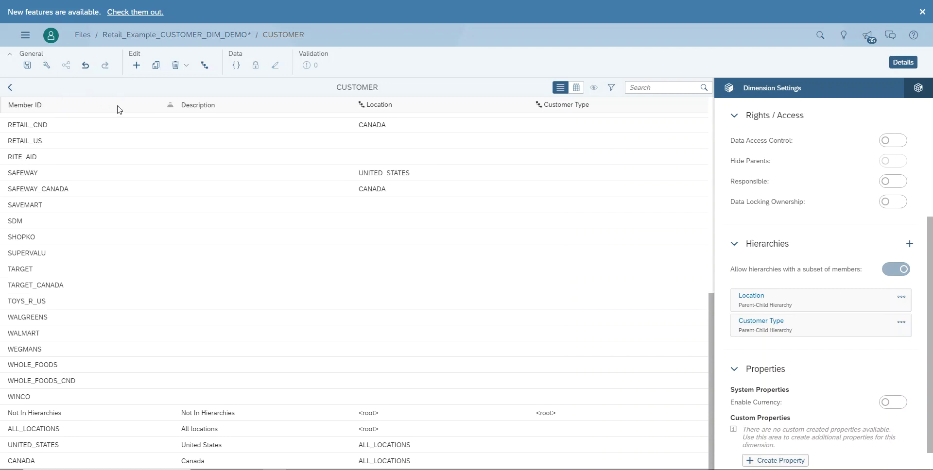
Step: Add member ALL_TYPES described 'All Types' with <root> as its Customer Type parent
left_click(136, 69)
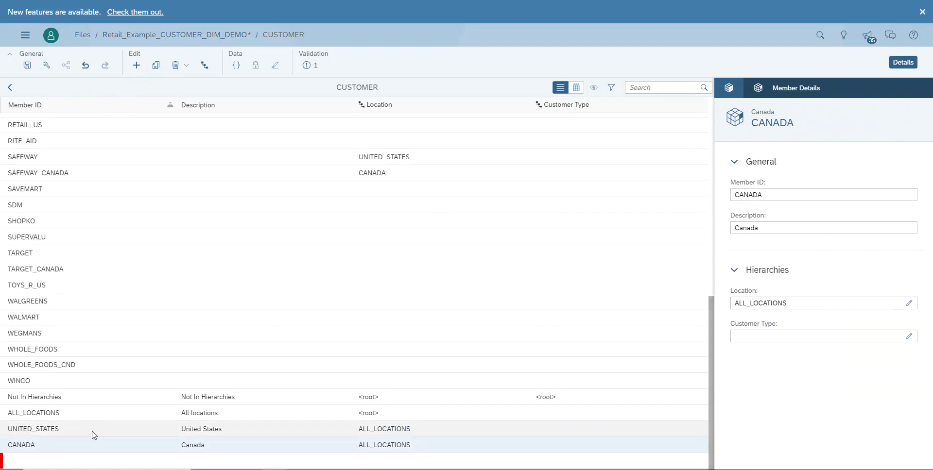
left_click(767, 195)
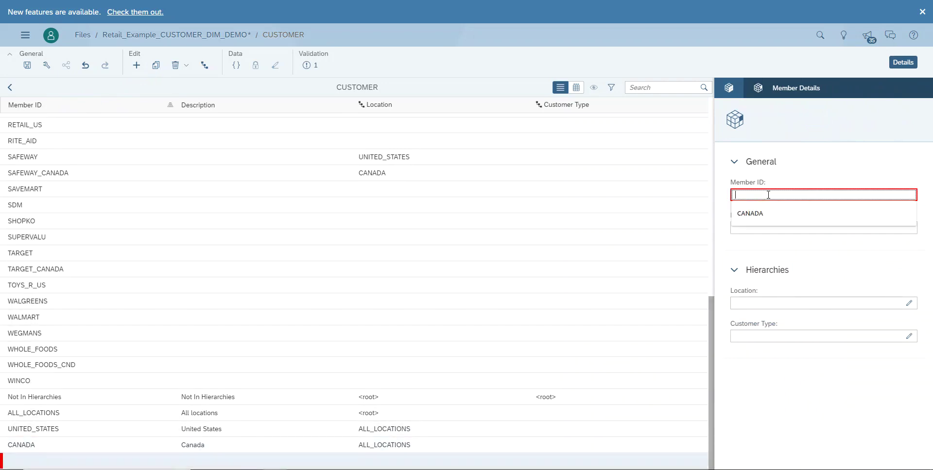
type("all")
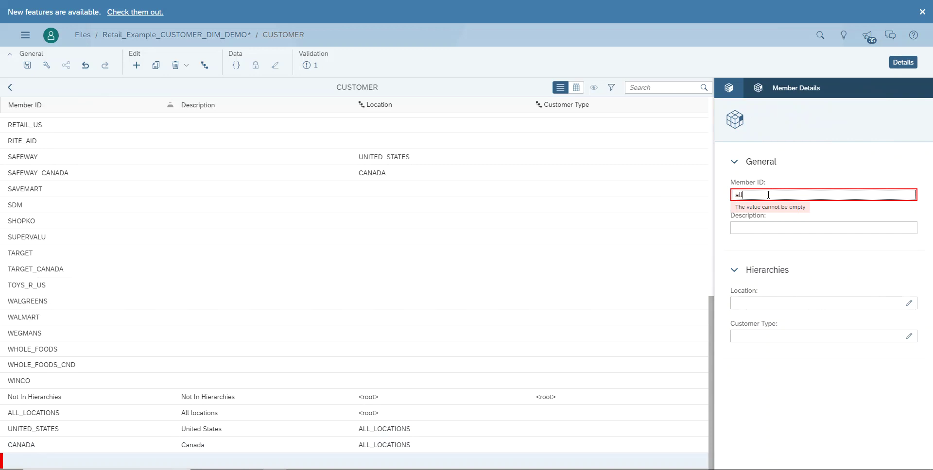
key("BackSpace")
key("BackSpace")
key("BackSpace")
type("ALL_TYPES")
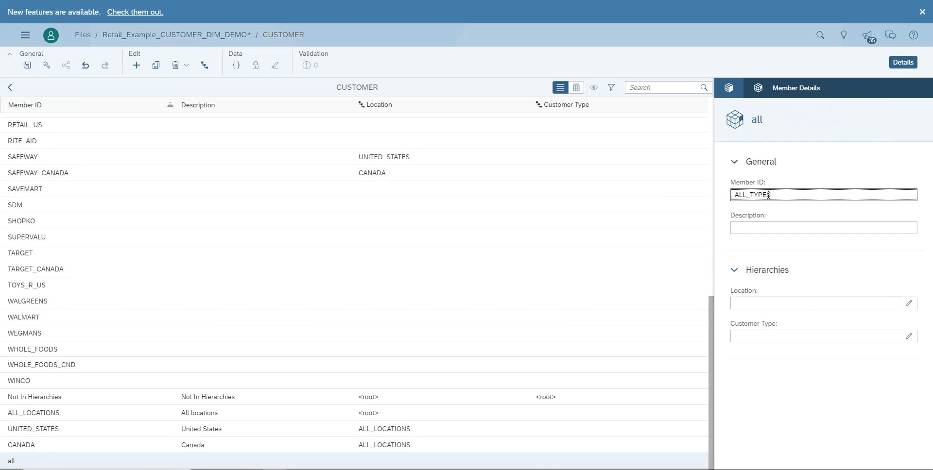
key("Tab")
type("All")
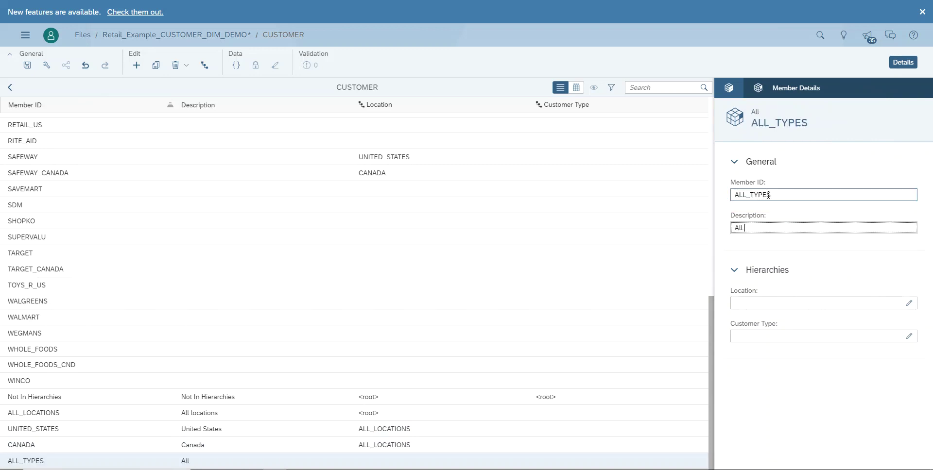
type(" Types")
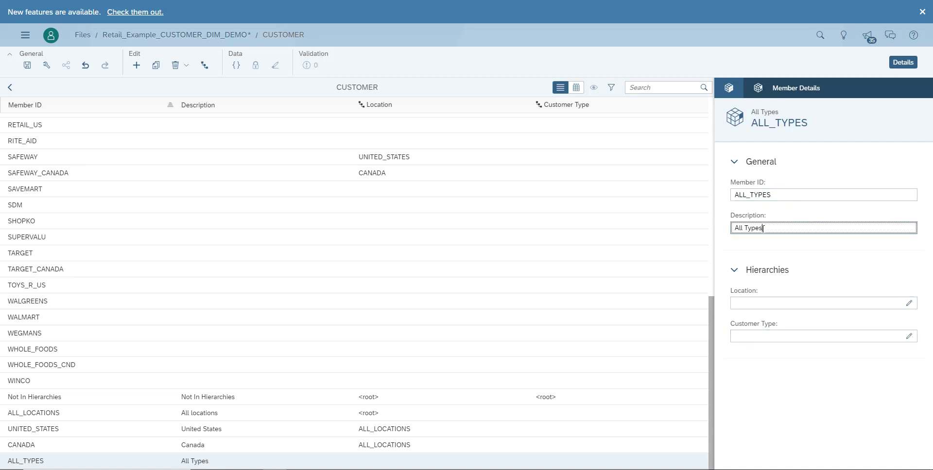
left_click(909, 336)
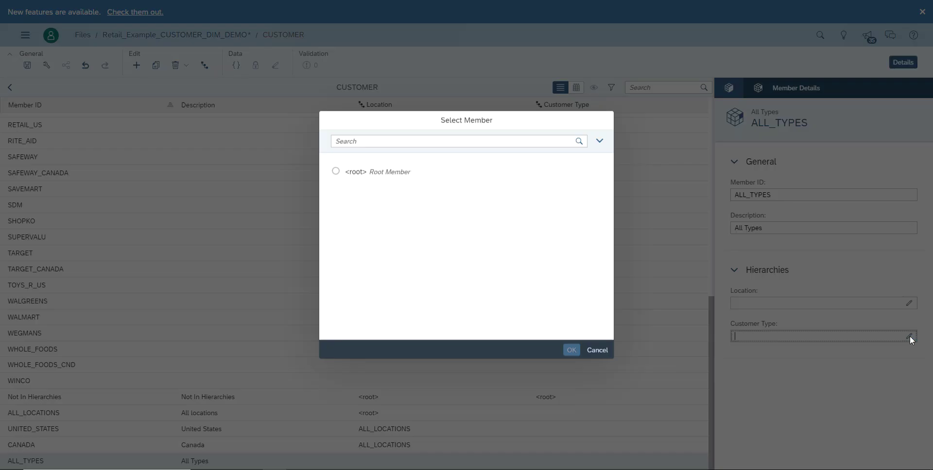
left_click(355, 173)
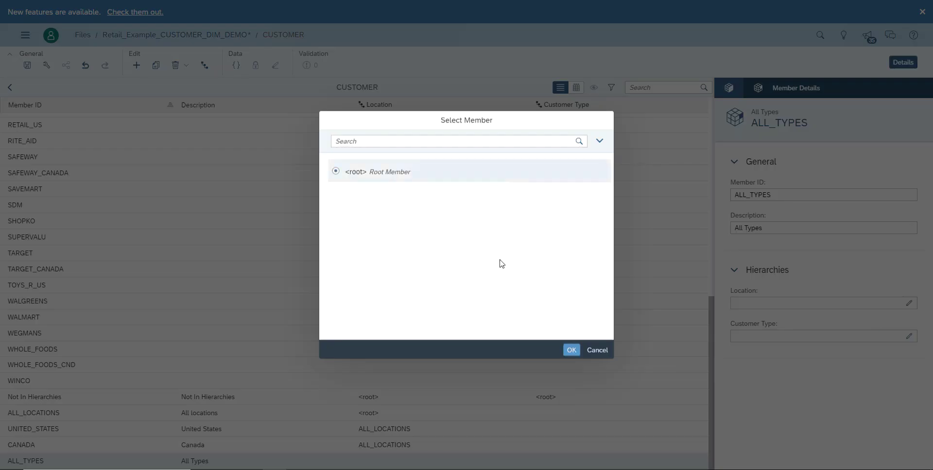
left_click(565, 345)
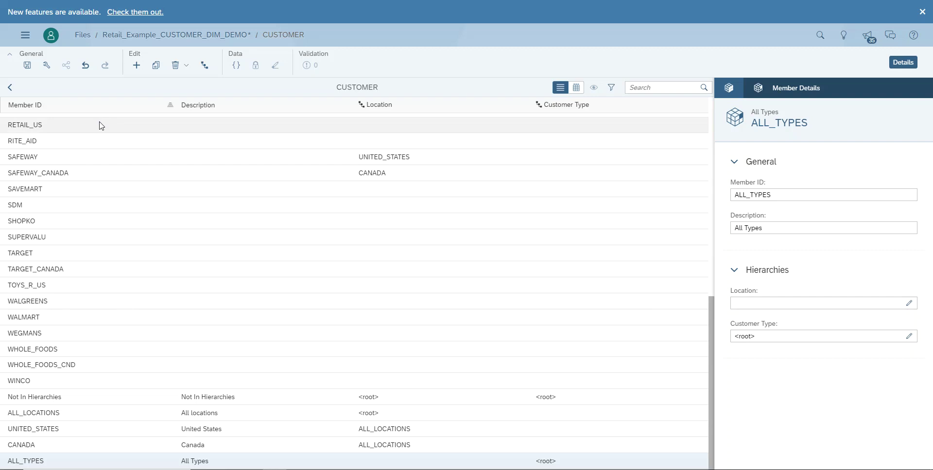
Step: Add members GROCERY described 'Grocery' and DISCOUNT described 'DISCOUNT'
left_click(138, 67)
left_click(748, 195)
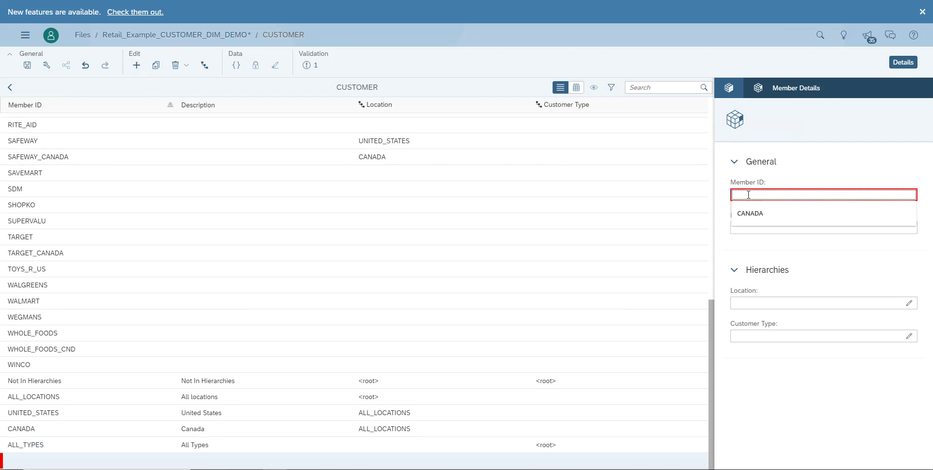
type("g")
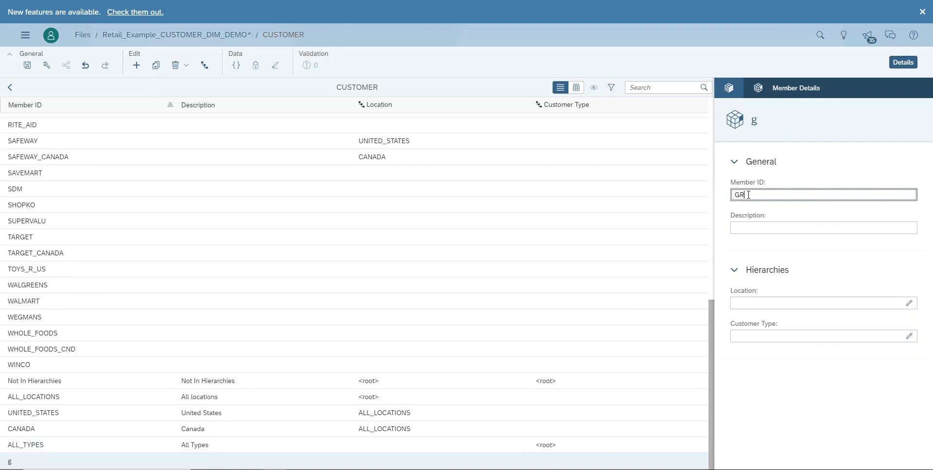
type("ROCERY")
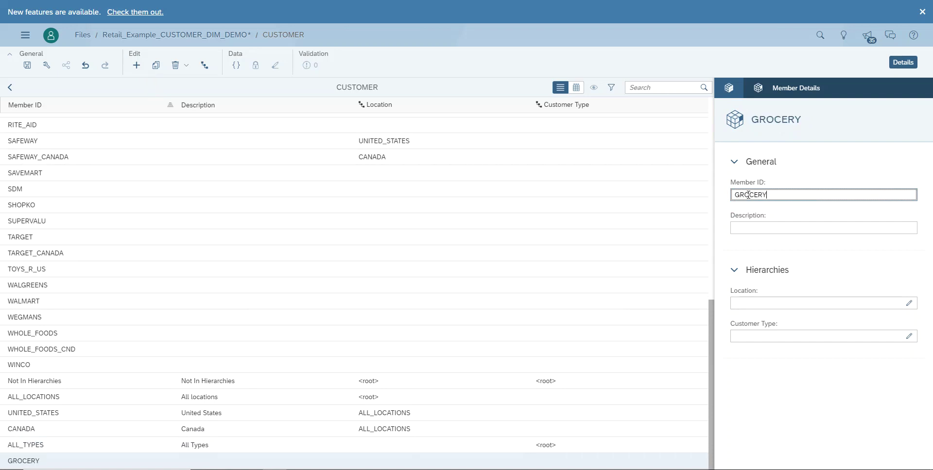
left_click(750, 228)
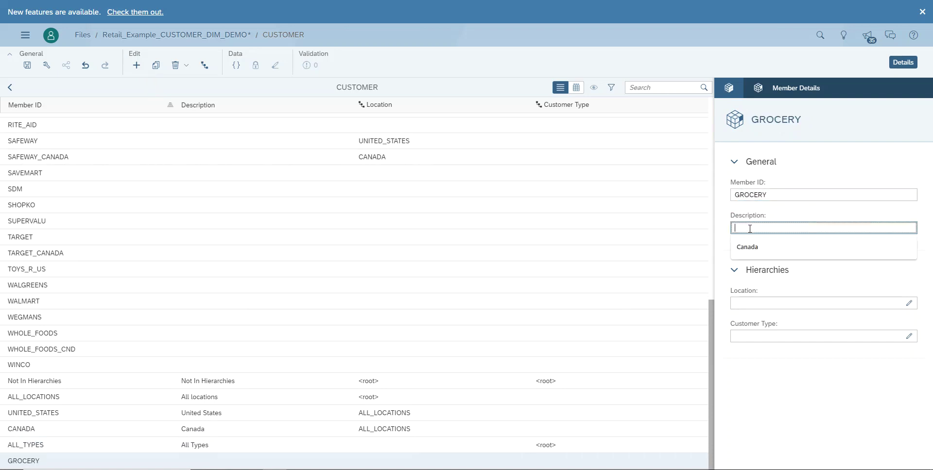
type("C")
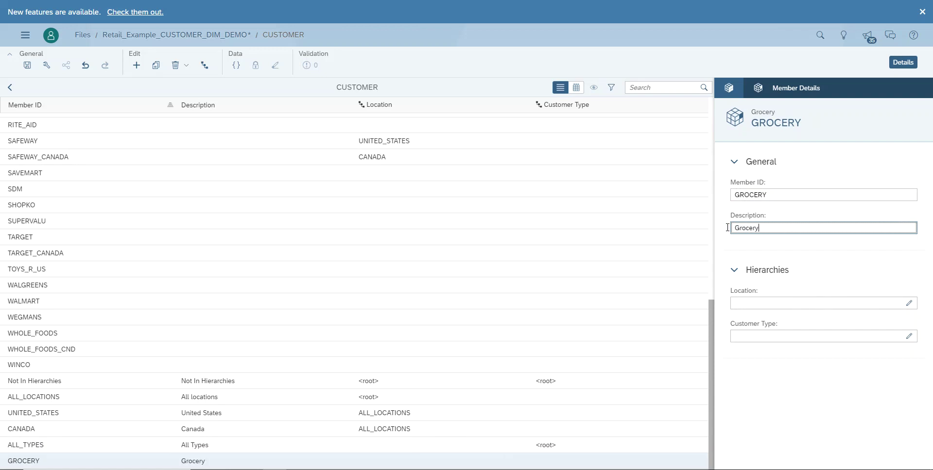
left_click(136, 65)
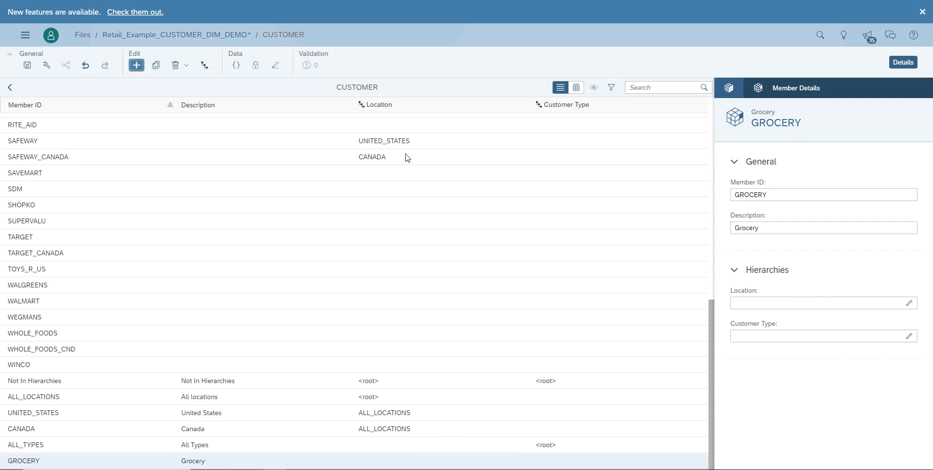
left_click(759, 195)
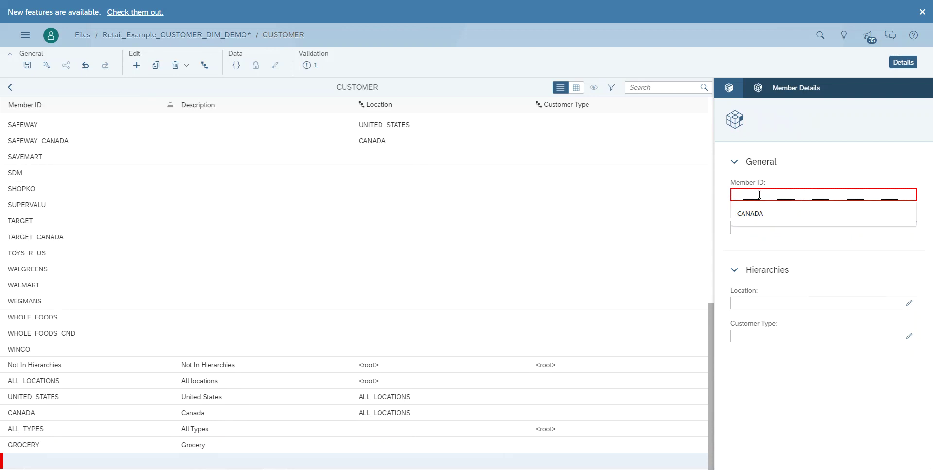
type("diSCOUN")
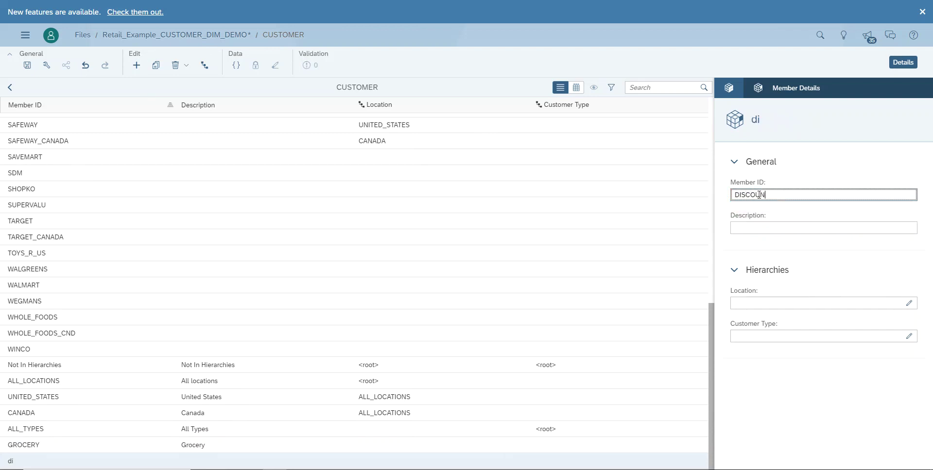
type("T")
key("Tab")
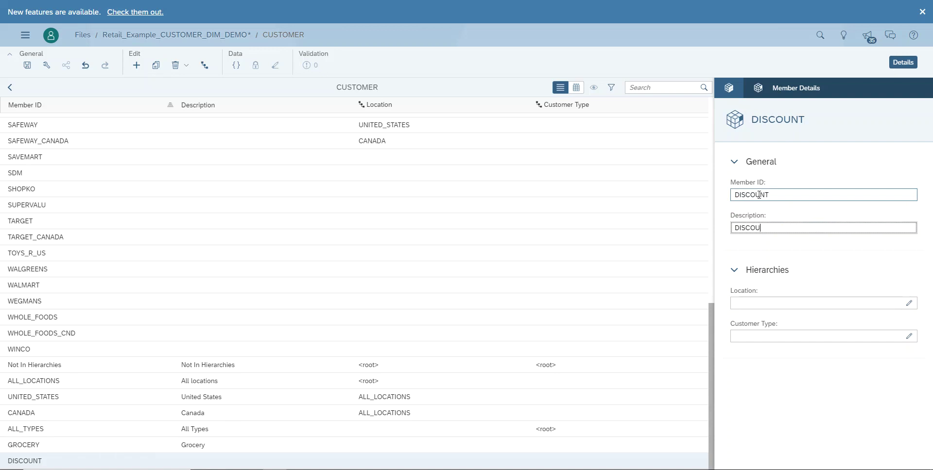
key("Return")
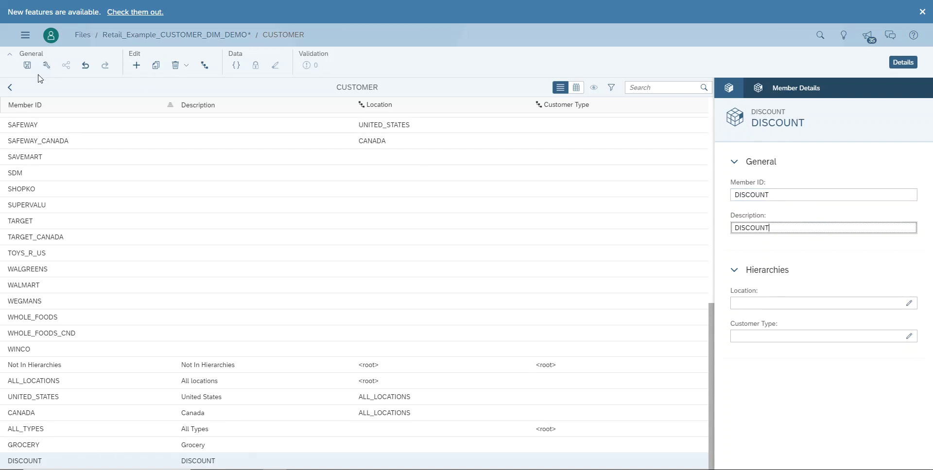
Step: Save the model and switch the CUSTOMER member list to grid view
left_click(27, 66)
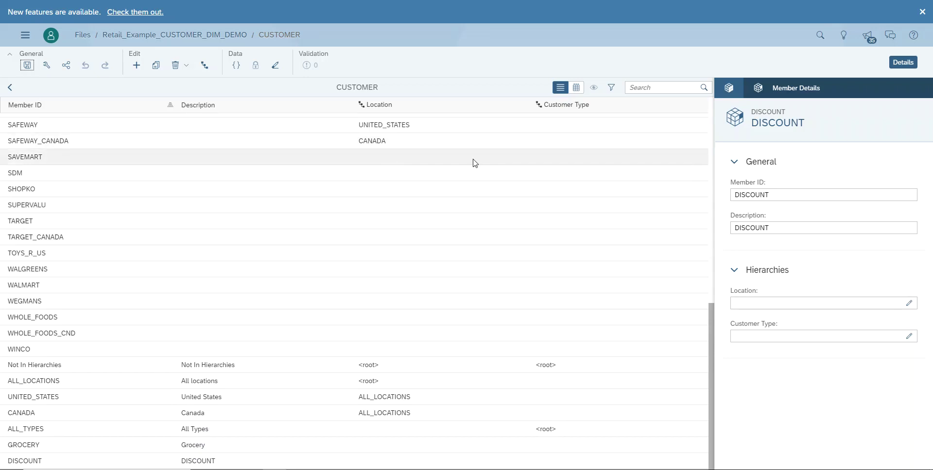
left_click(576, 94)
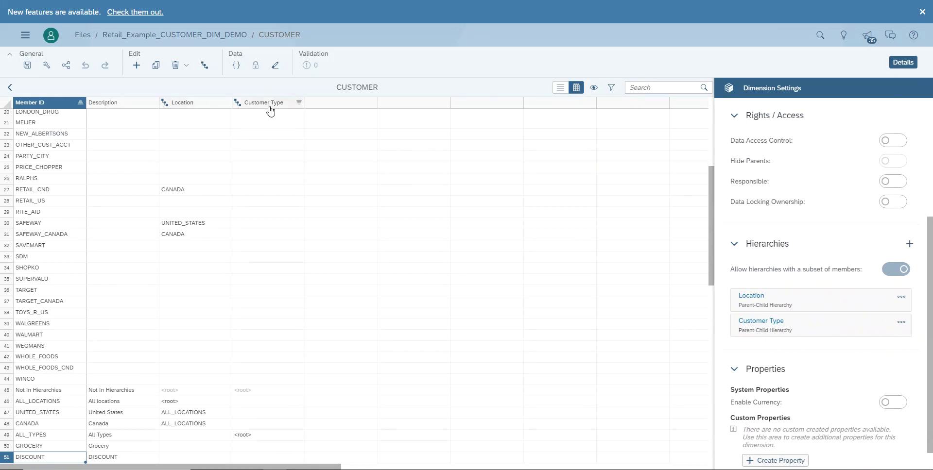
left_click(262, 432)
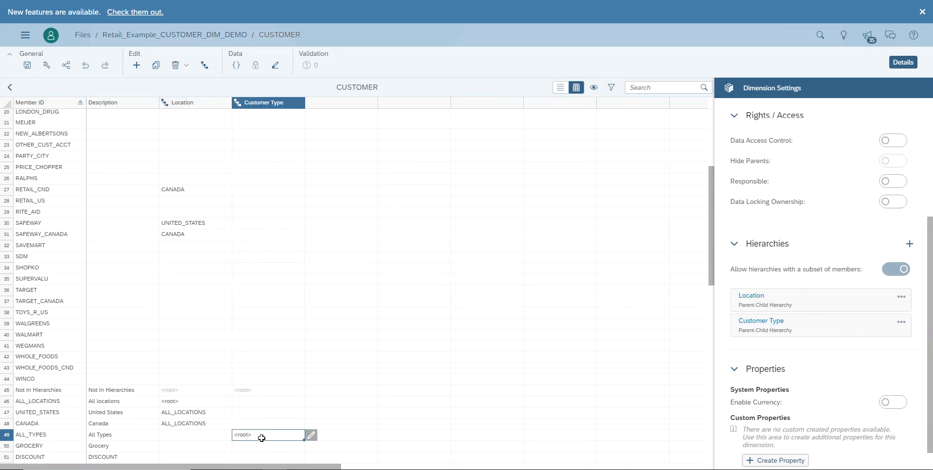
scroll(261, 438, "down", 1)
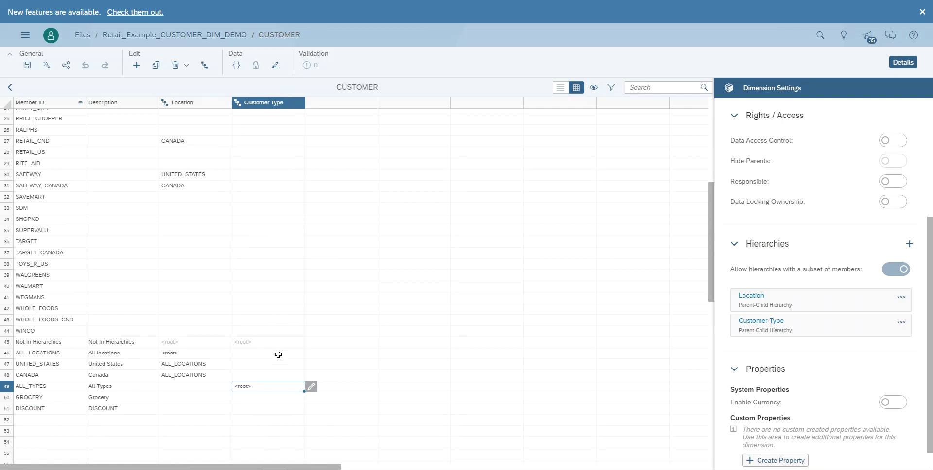
Step: Set ALL_TYPES as the Customer Type parent for both GROCERY and DISCOUNT
left_click(256, 398)
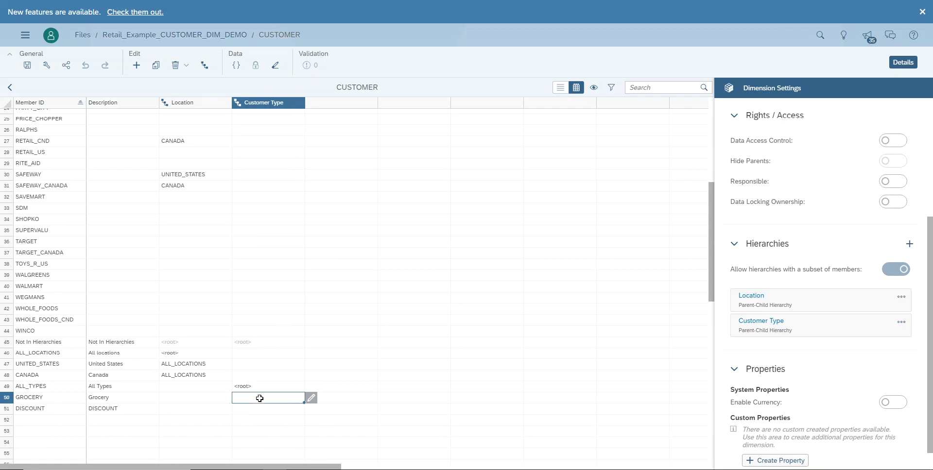
left_click(311, 398)
left_click(362, 172)
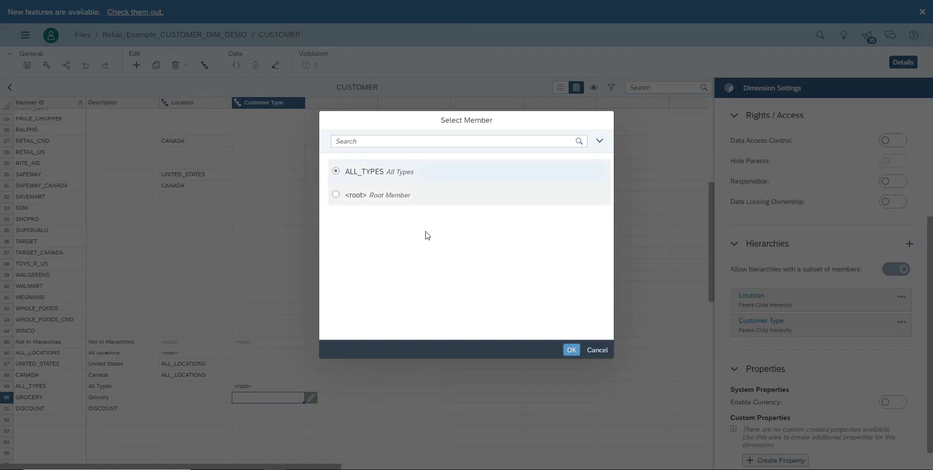
left_click(571, 350)
left_click(284, 413)
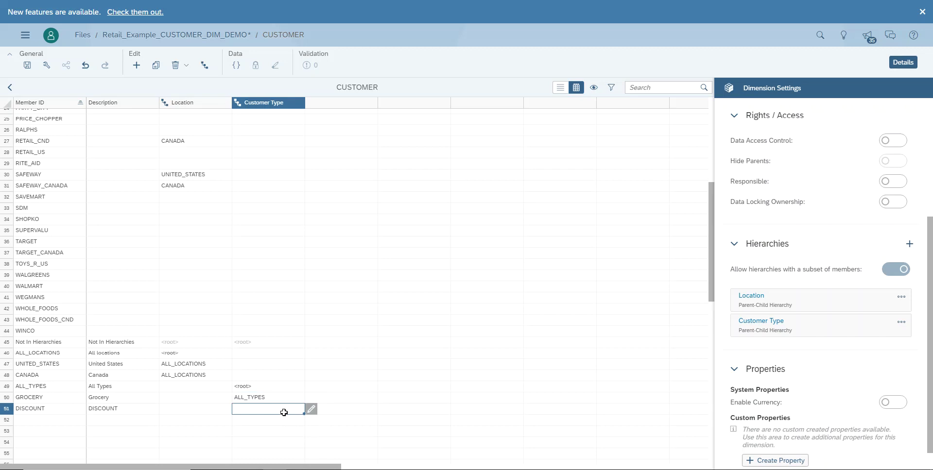
left_click(310, 409)
left_click(372, 172)
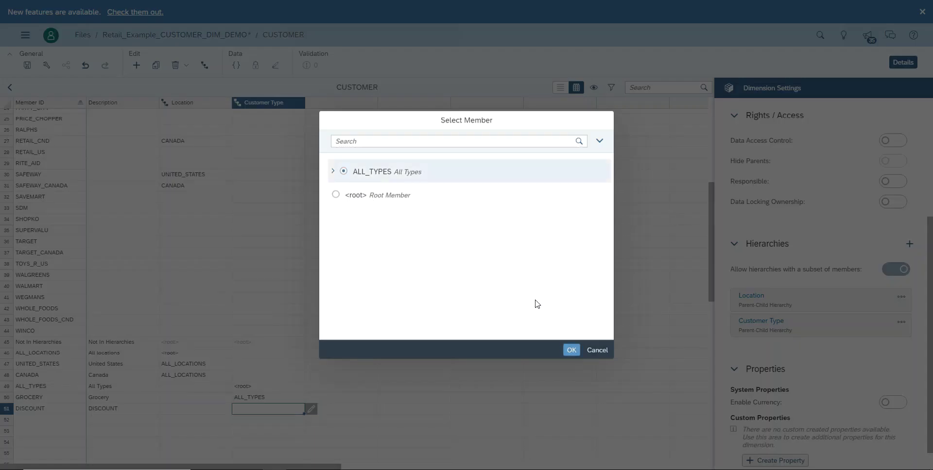
left_click(571, 350)
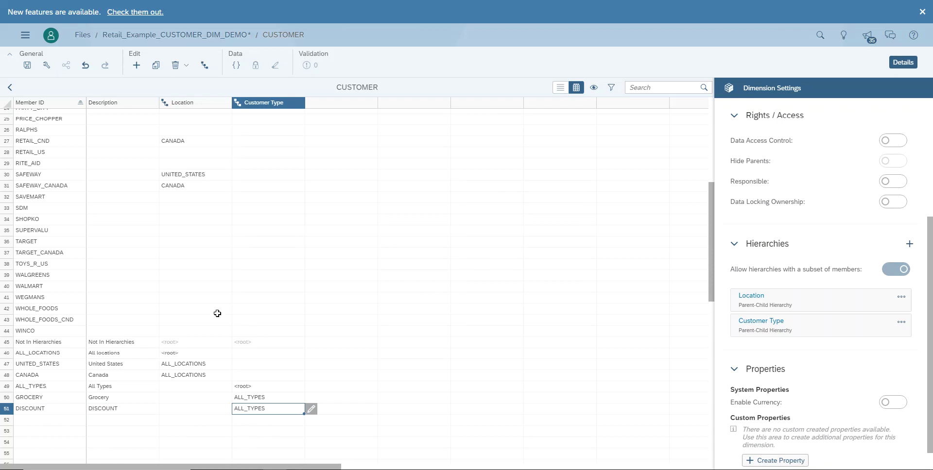
left_click(276, 310)
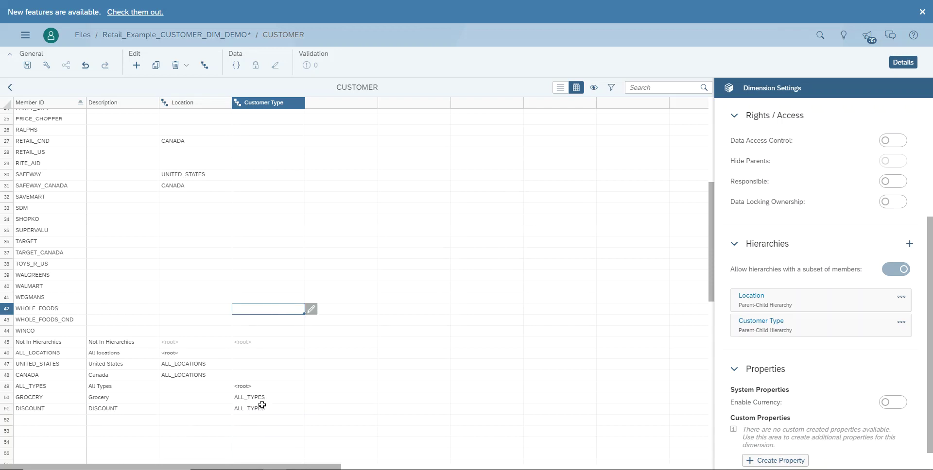
Step: Assign WHOLE_FOODS and TARGET to GROCERY as their Customer Type parent
left_click(313, 309)
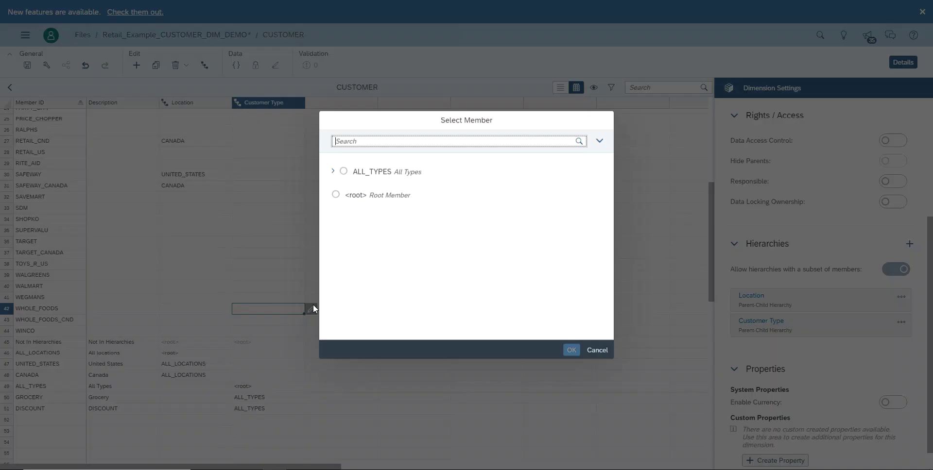
left_click(334, 171)
left_click(350, 195)
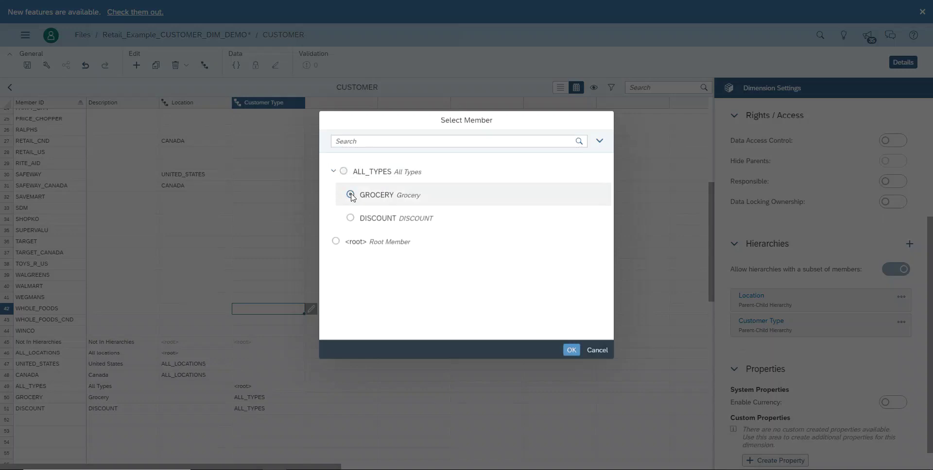
left_click(571, 350)
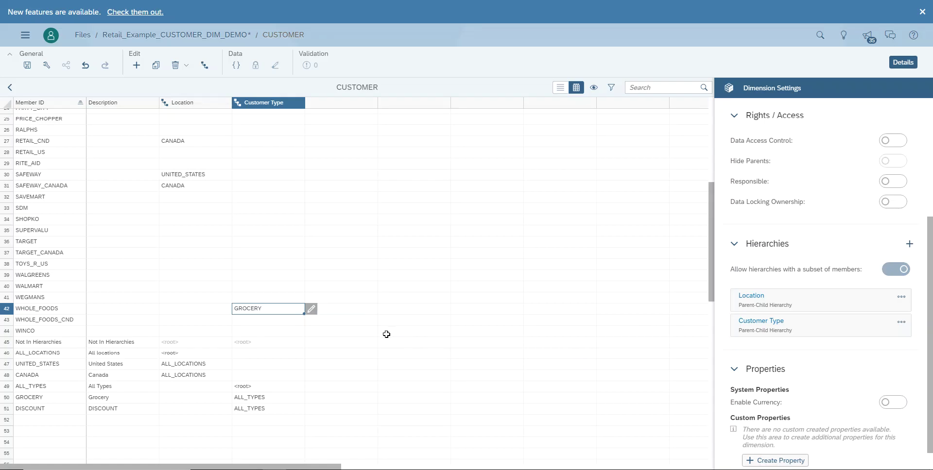
left_click(286, 272)
left_click(284, 242)
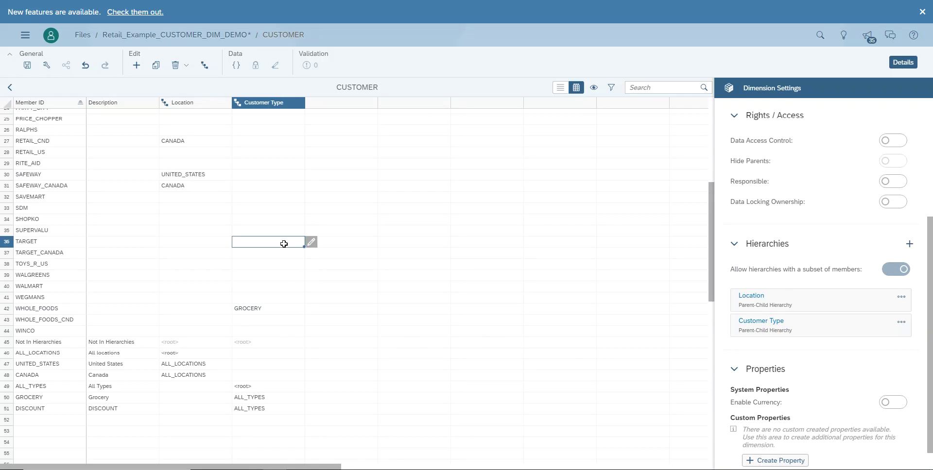
left_click(309, 243)
left_click(333, 171)
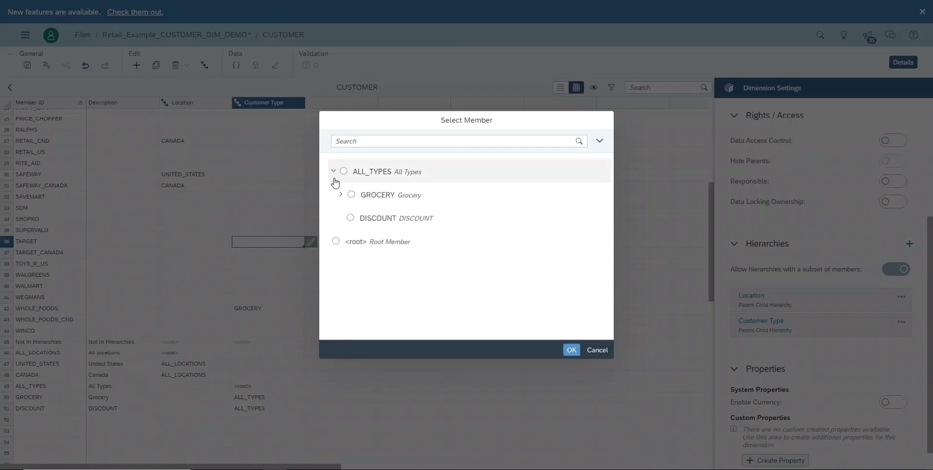
left_click(350, 196)
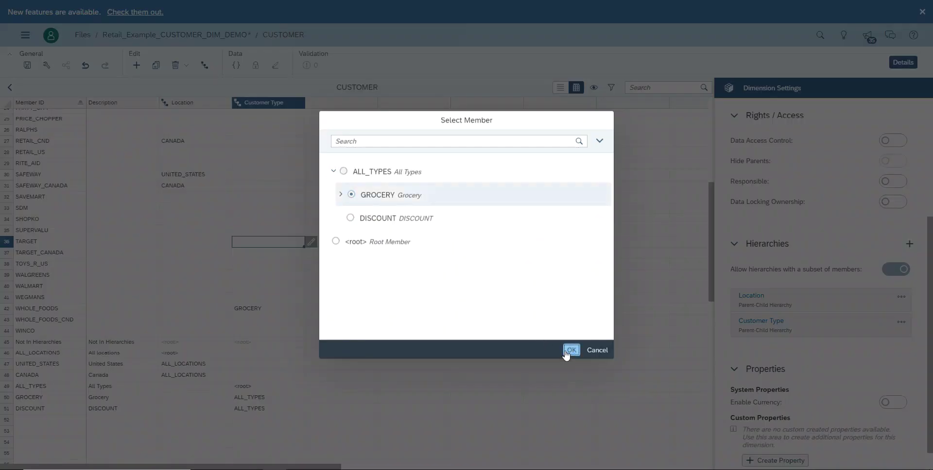
left_click(571, 350)
Step: Assign DOLLARAMA and DOLLAR_TREE to DISCOUNT as their Customer Type parent
scroll(280, 303, "up", 5)
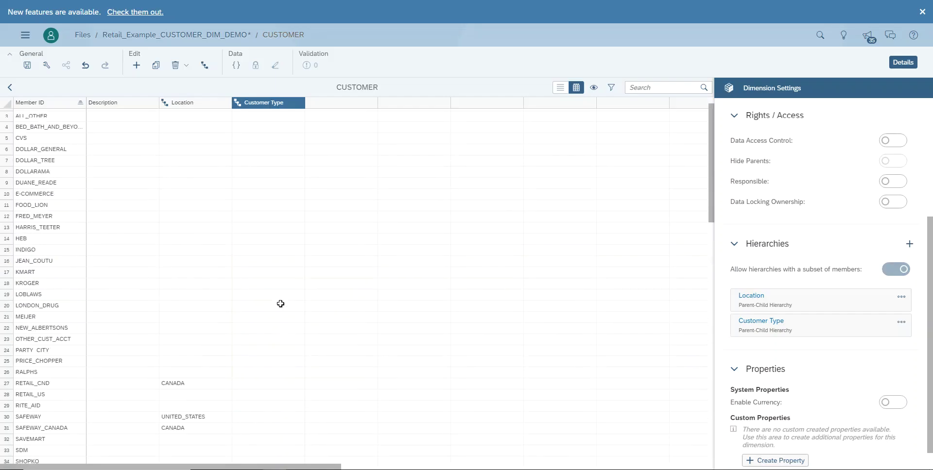
left_click(310, 174)
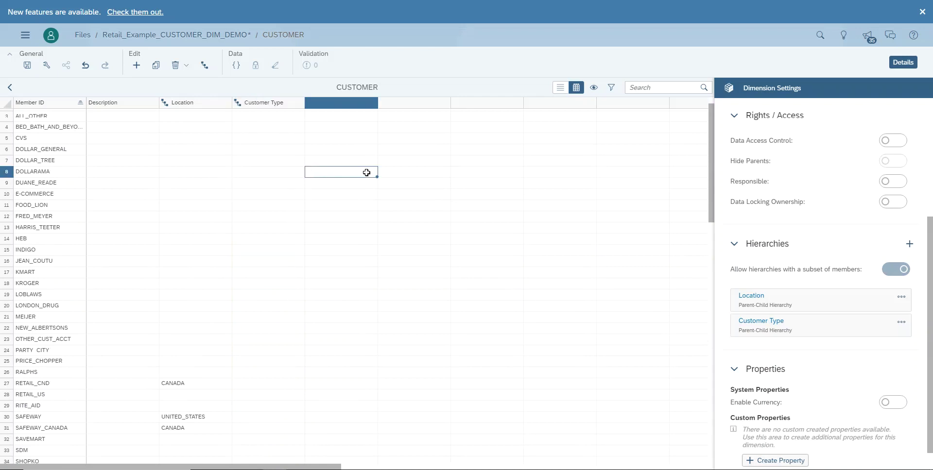
left_click(301, 173)
left_click(311, 172)
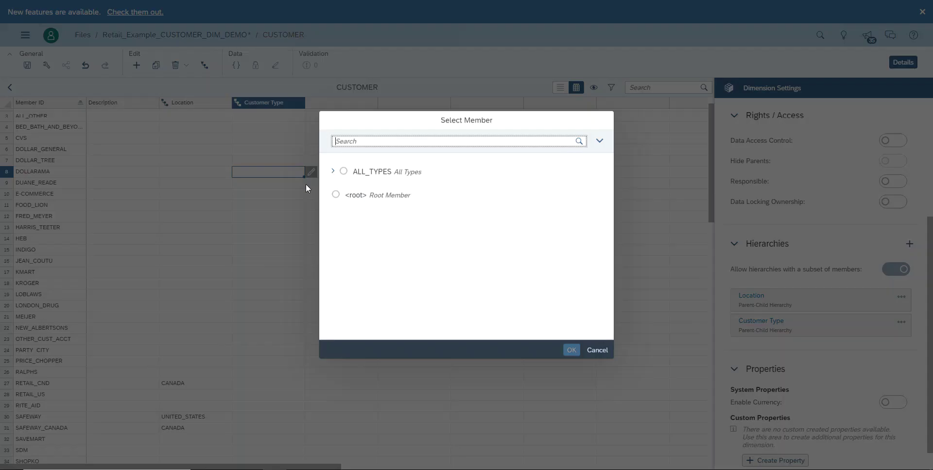
left_click(333, 170)
left_click(350, 218)
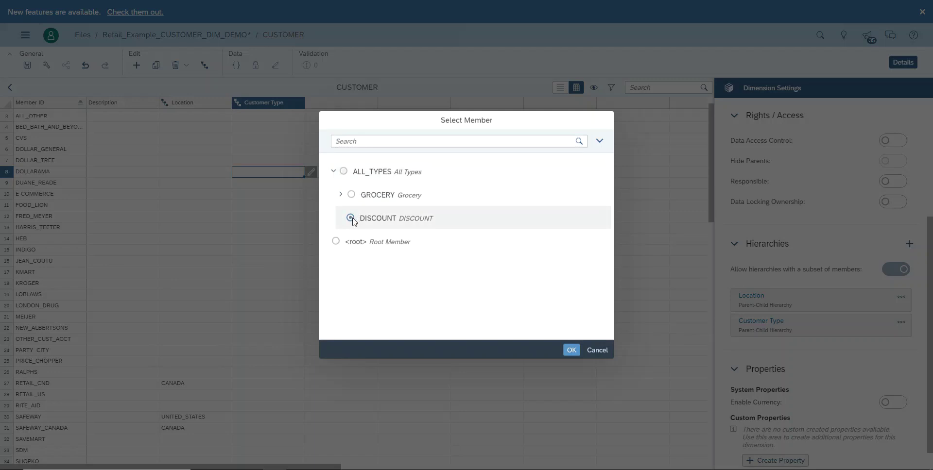
left_click(571, 350)
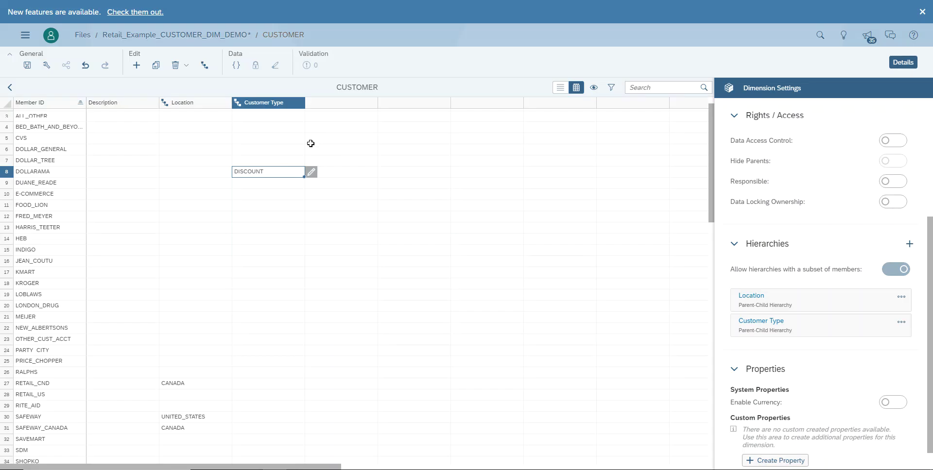
left_click(269, 160)
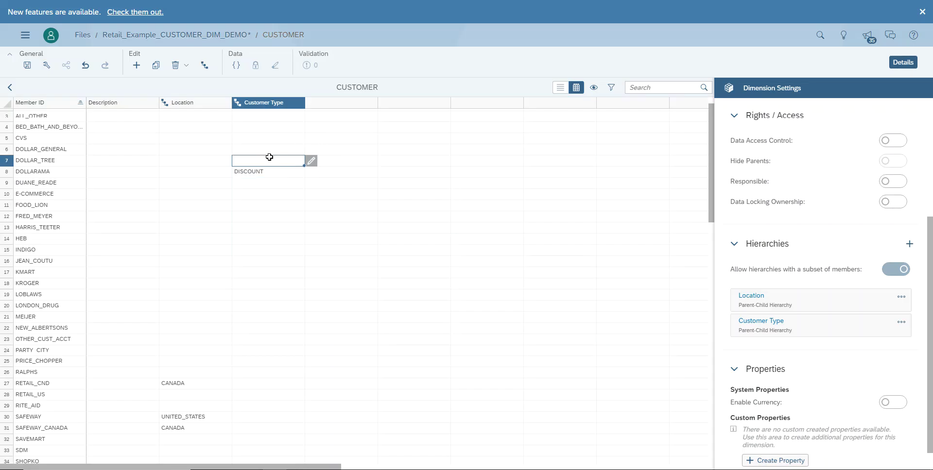
left_click(312, 161)
left_click(333, 171)
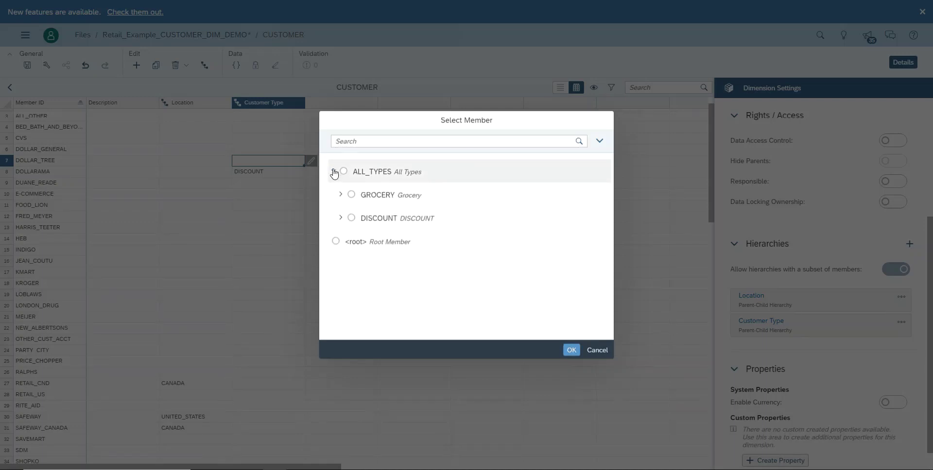
left_click(340, 218)
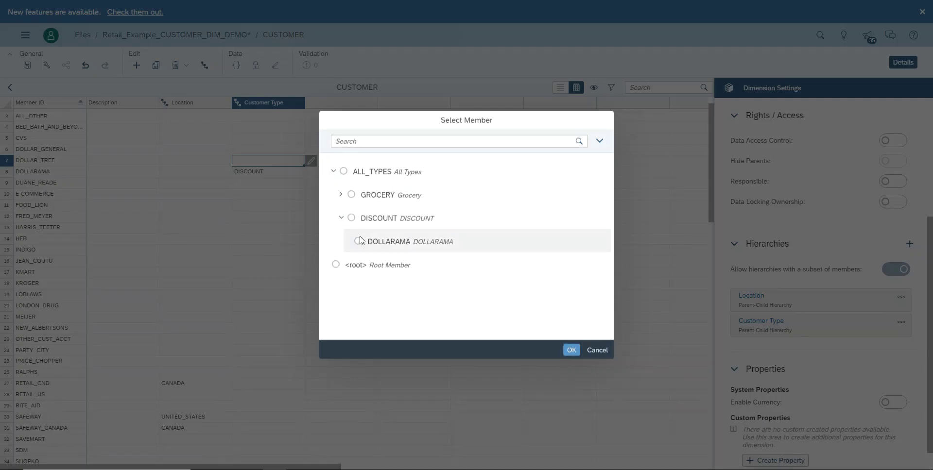
left_click(351, 218)
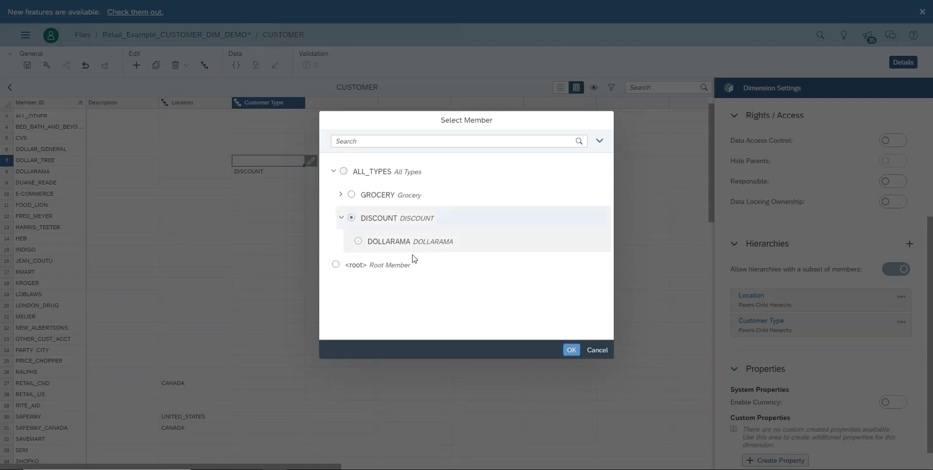
left_click(571, 350)
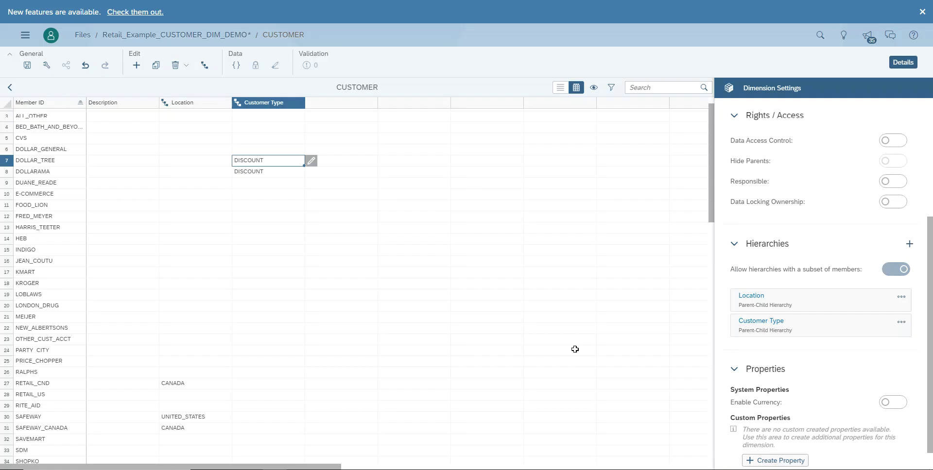
Step: Save the CUSTOMER dimension and switch its members back to list view
left_click(28, 66)
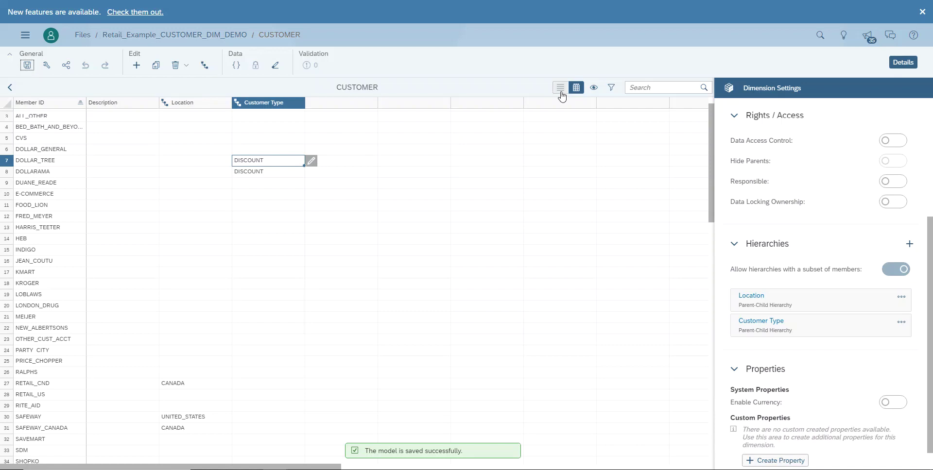
left_click(561, 94)
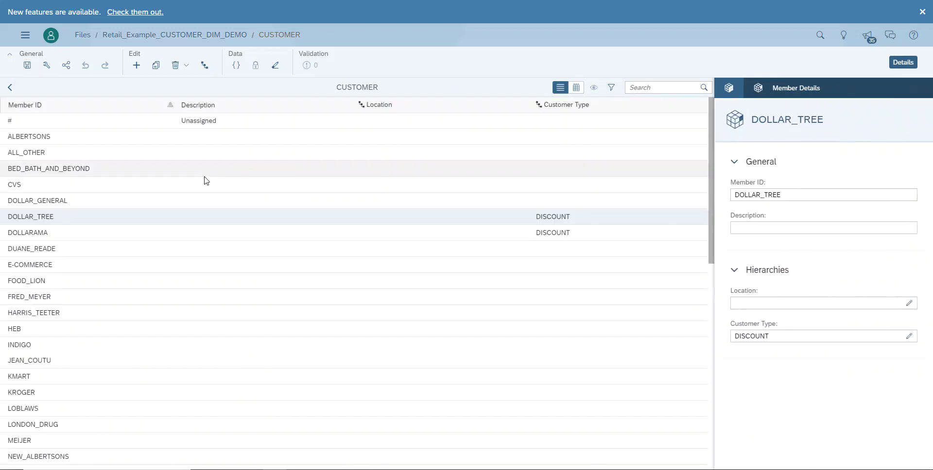
Step: View the Customer Type hierarchy in Hierarchy Management with ALL_TYPES and GROCERY expanded
left_click(205, 66)
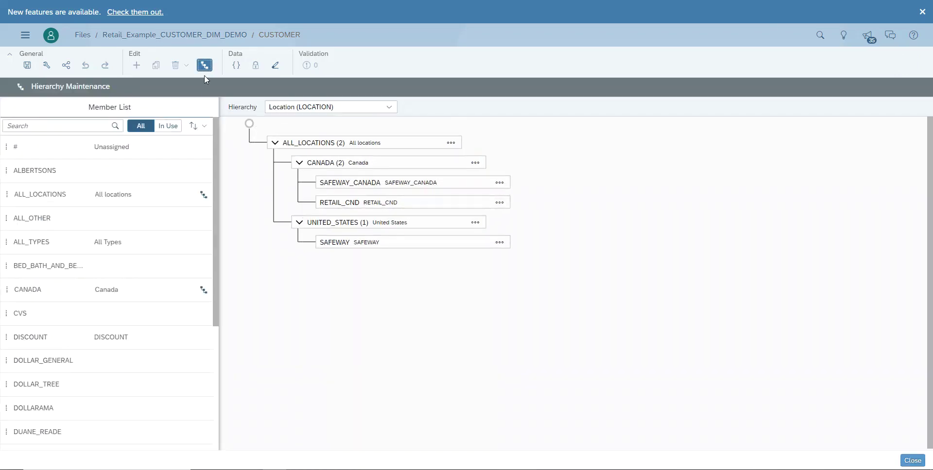
left_click(389, 107)
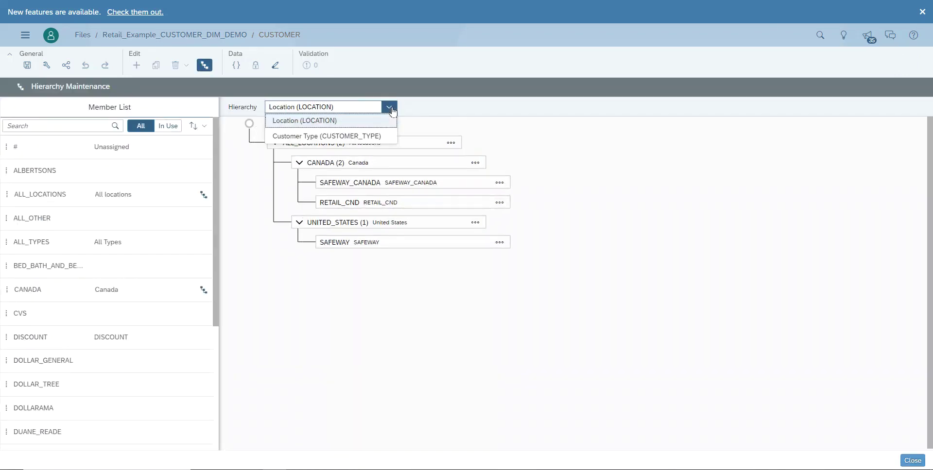
left_click(330, 136)
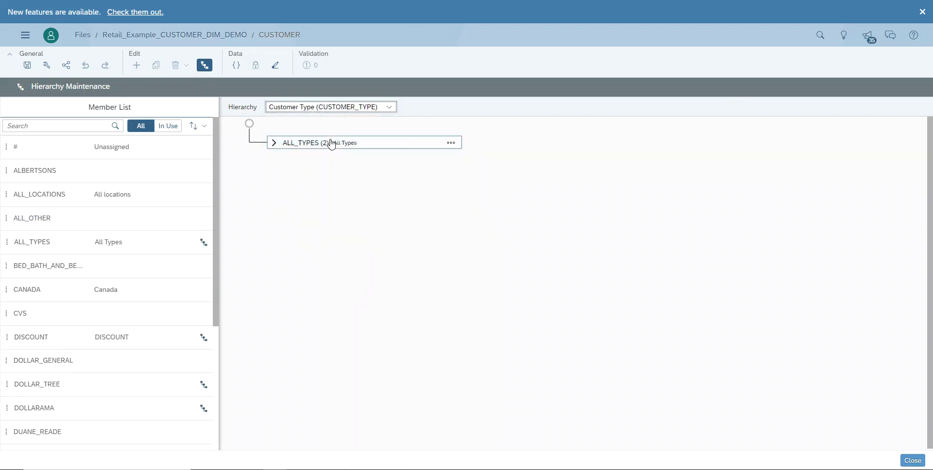
left_click(275, 144)
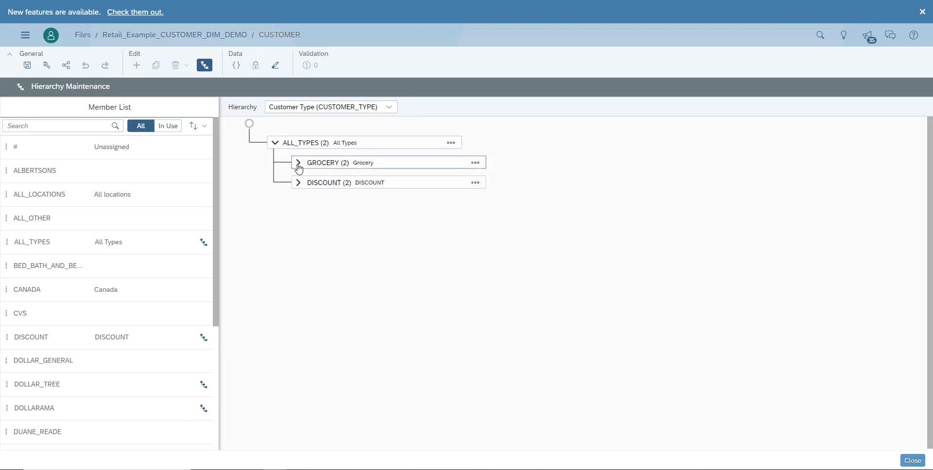
left_click(298, 164)
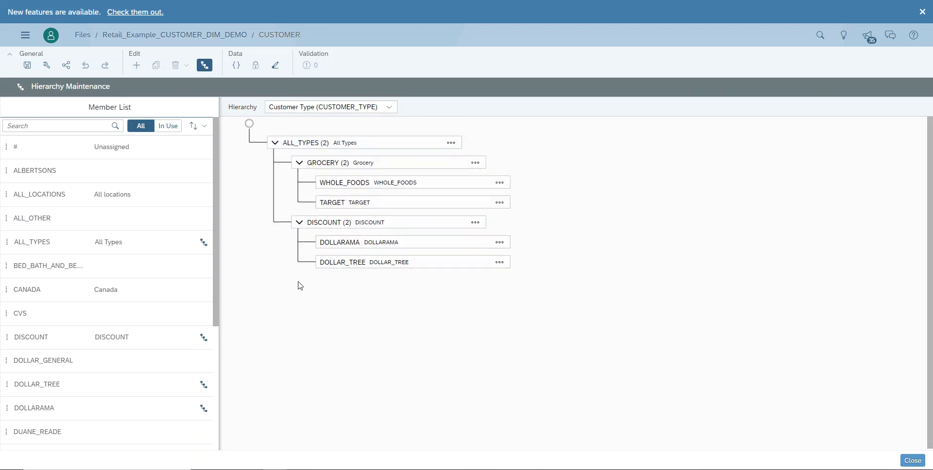